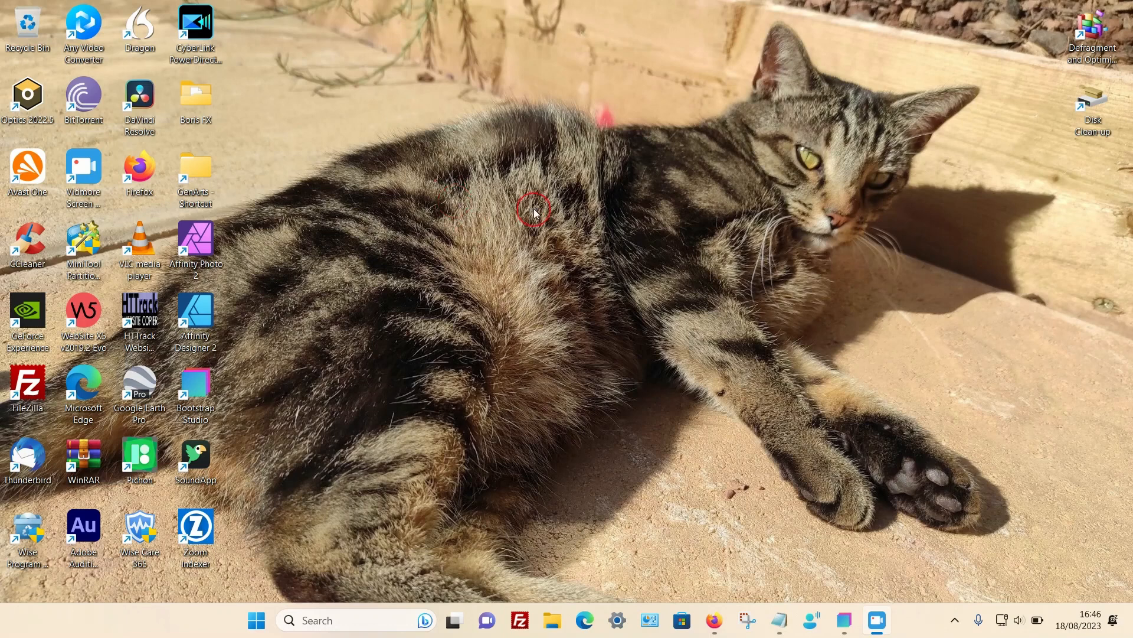
Switch to Bootstrap Studio and create a new design from the Stylish Portfolio template.
click(829, 521)
click(845, 620)
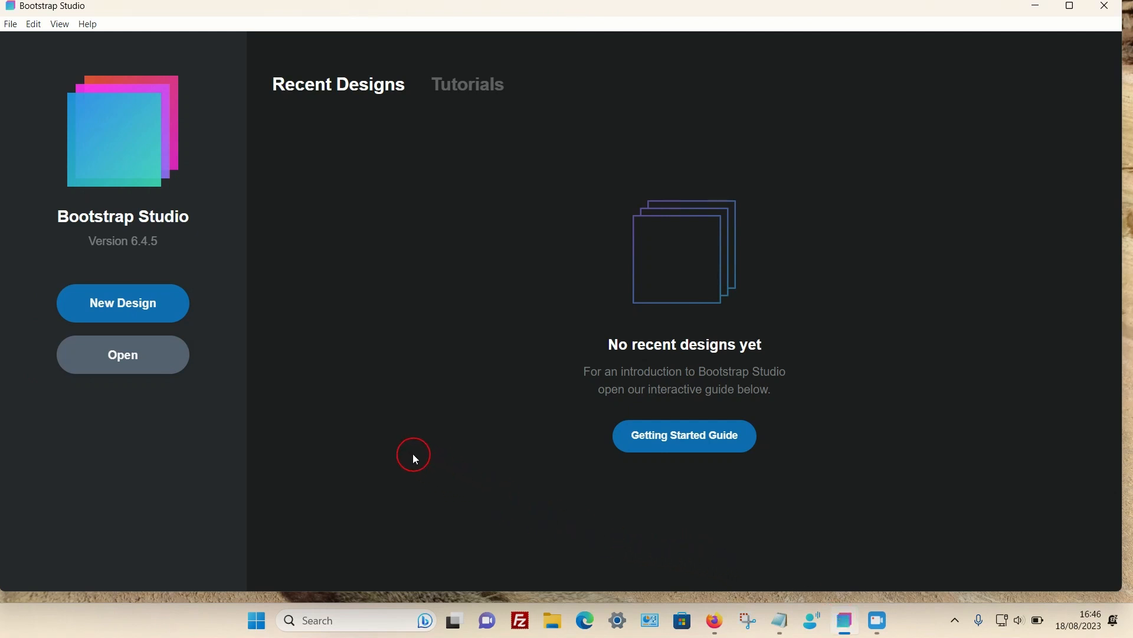
click(107, 296)
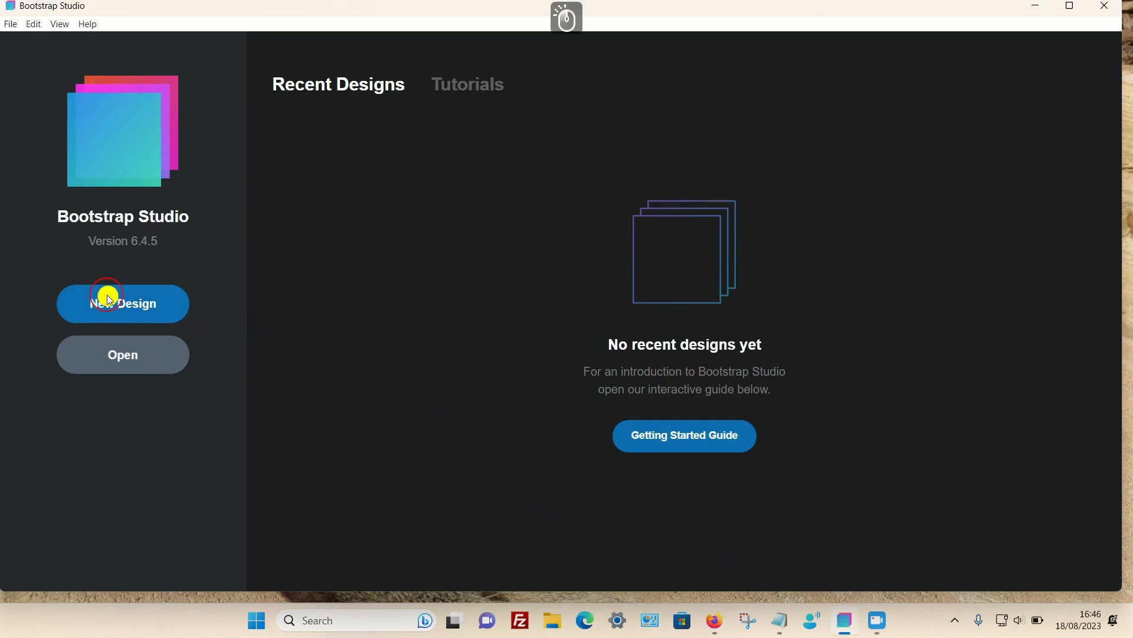
scroll(634, 189, down, 10)
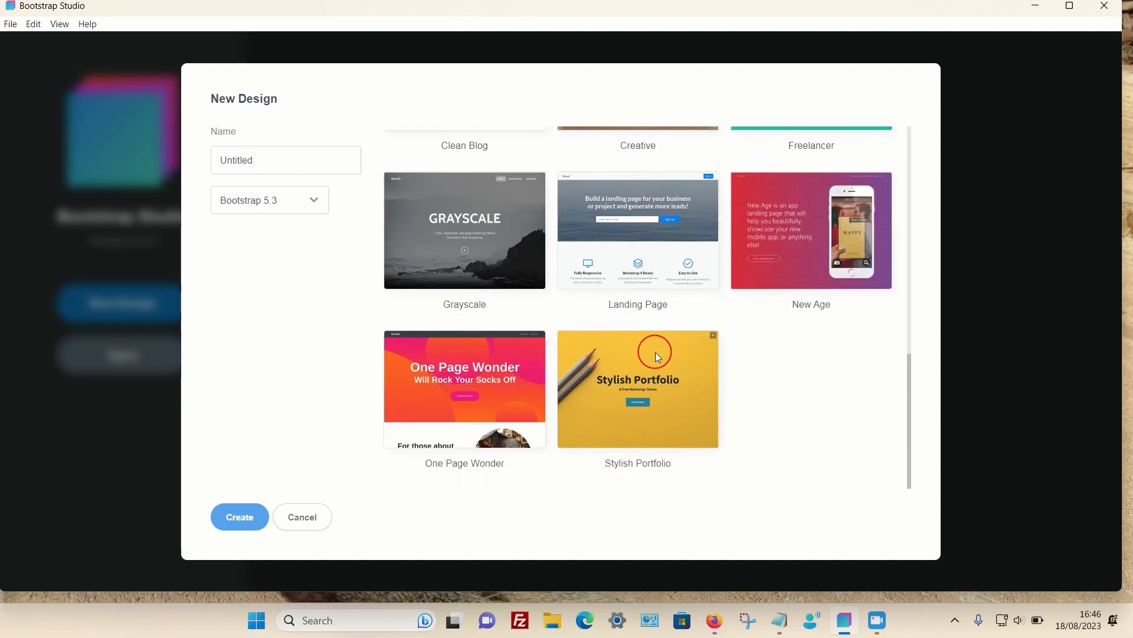
double_click(655, 352)
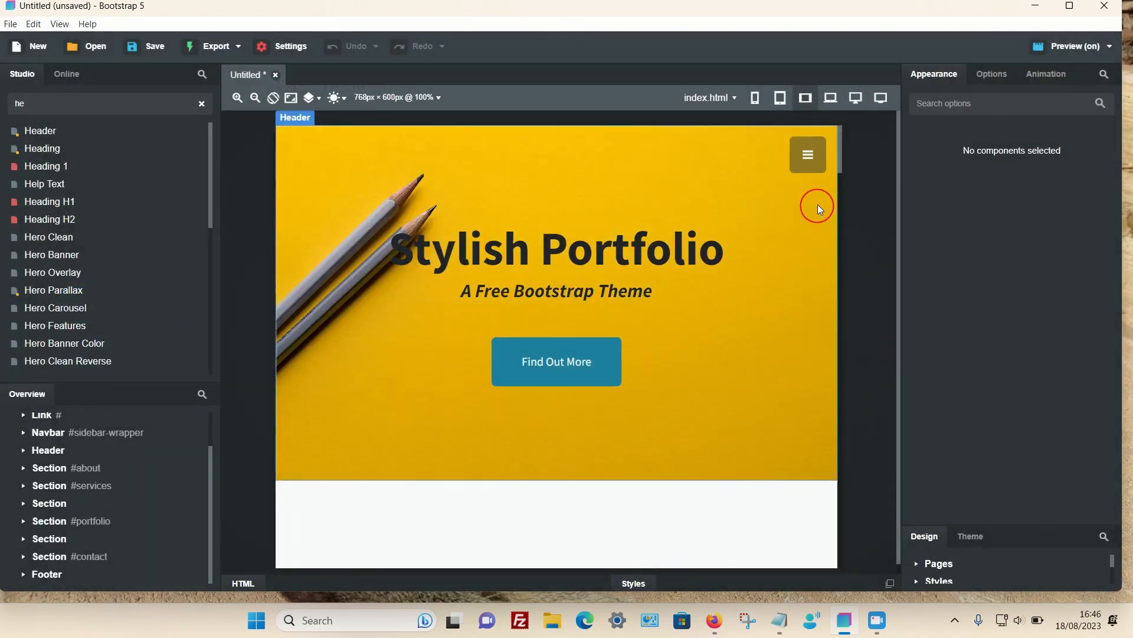
Set the page preview to the 992px laptop width and look over the header and about section.
click(832, 102)
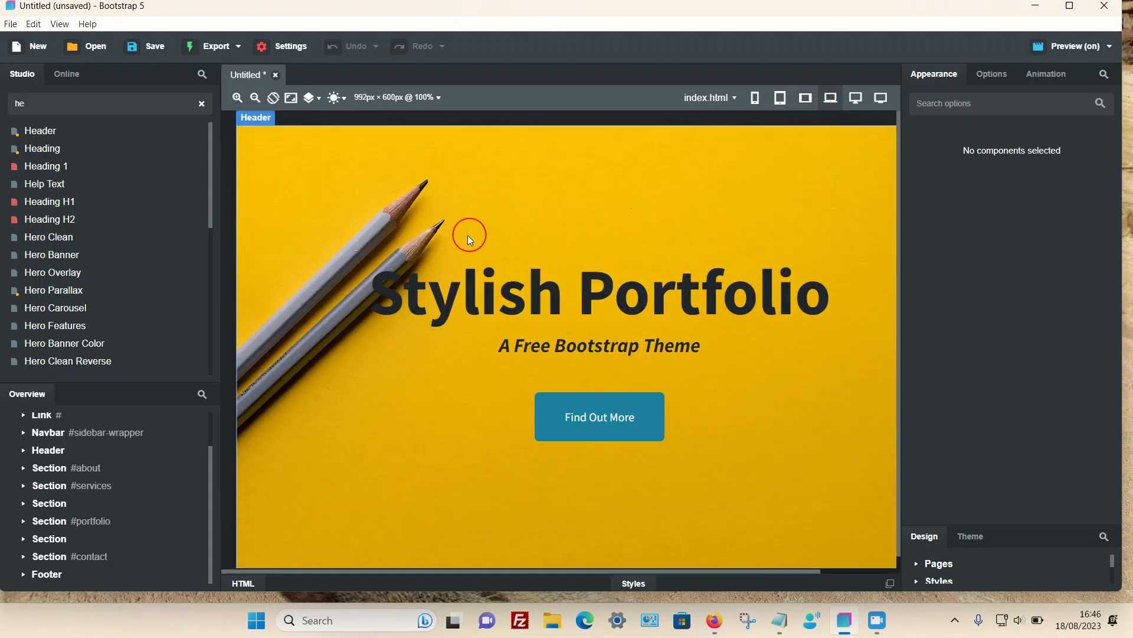
scroll(458, 212, down, 1)
scroll(549, 227, down, 8)
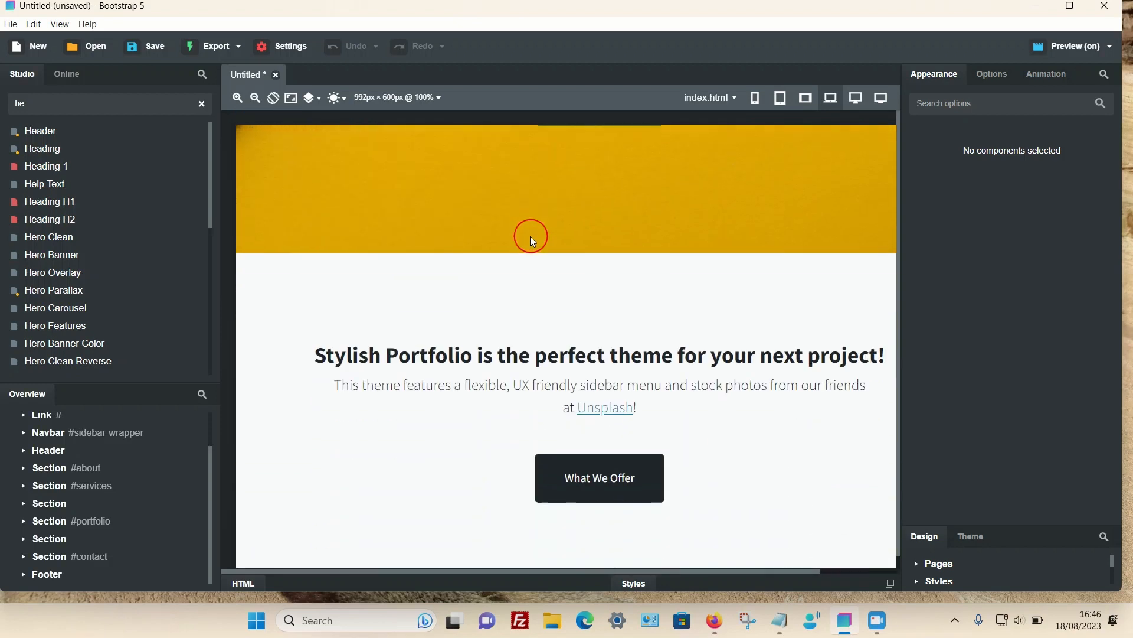
scroll(523, 289, up, 8)
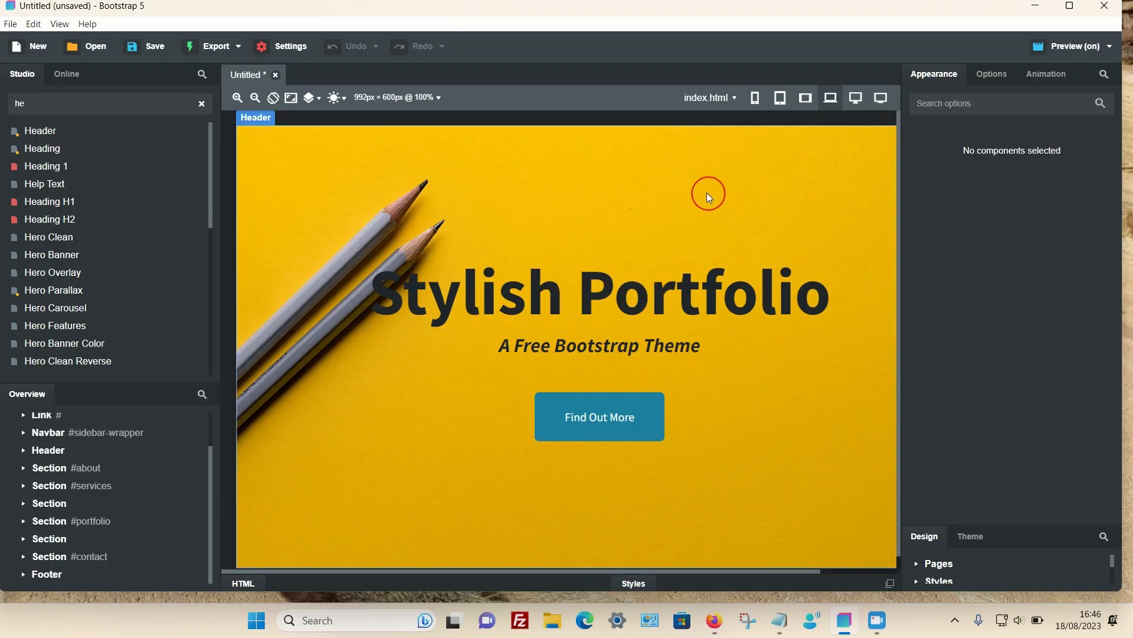
Select the Stylish Portfolio heading inside the header's container and show its component options.
click(607, 282)
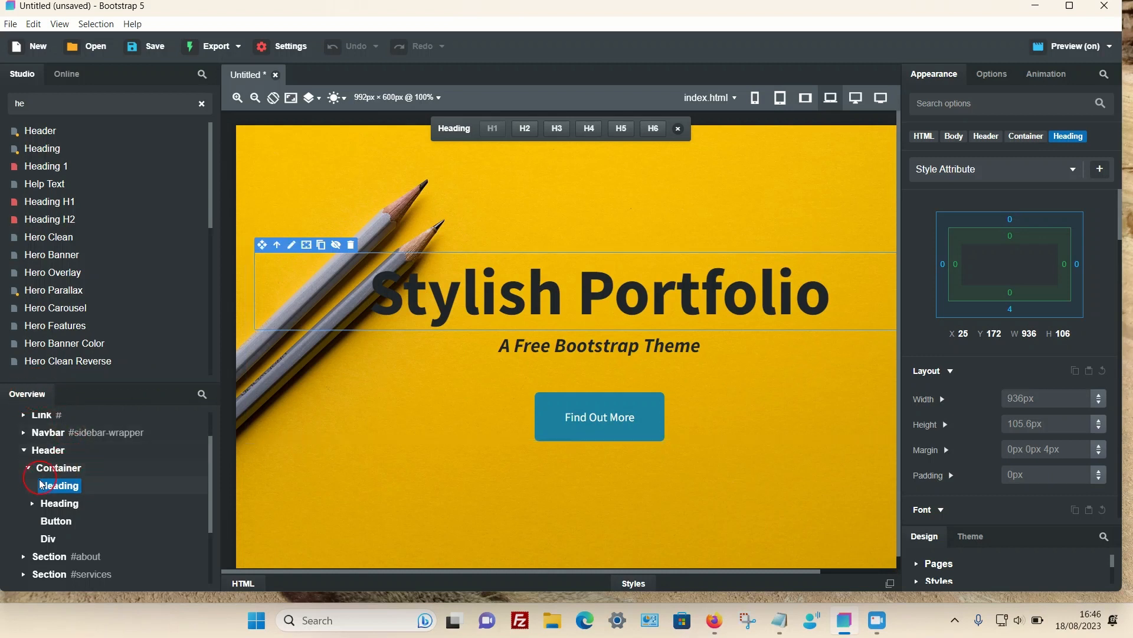
click(50, 495)
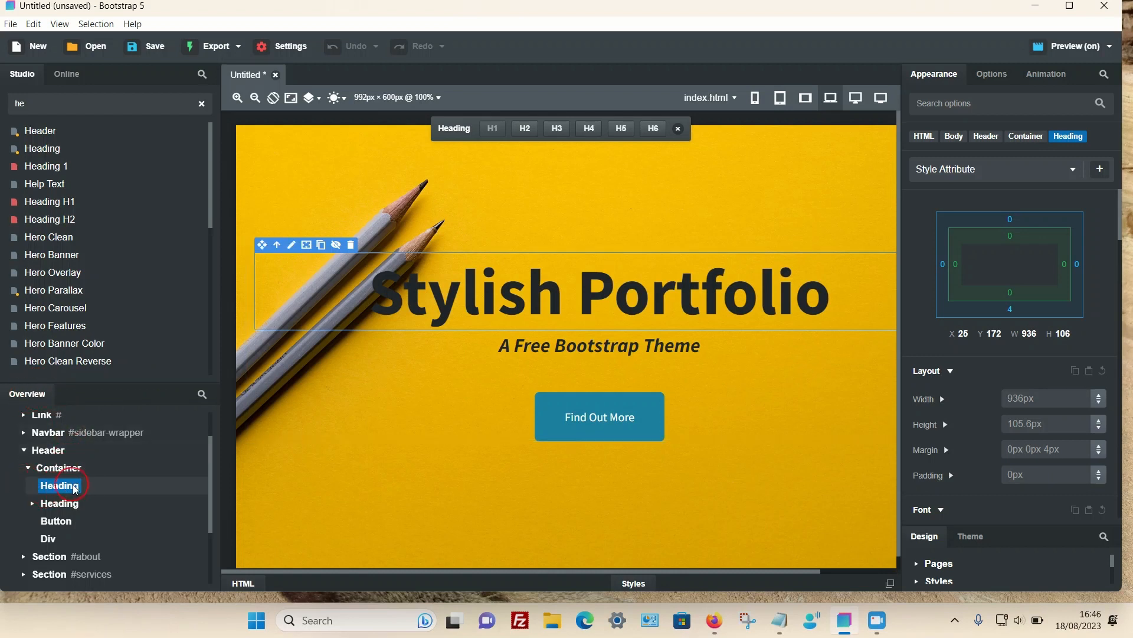
click(991, 74)
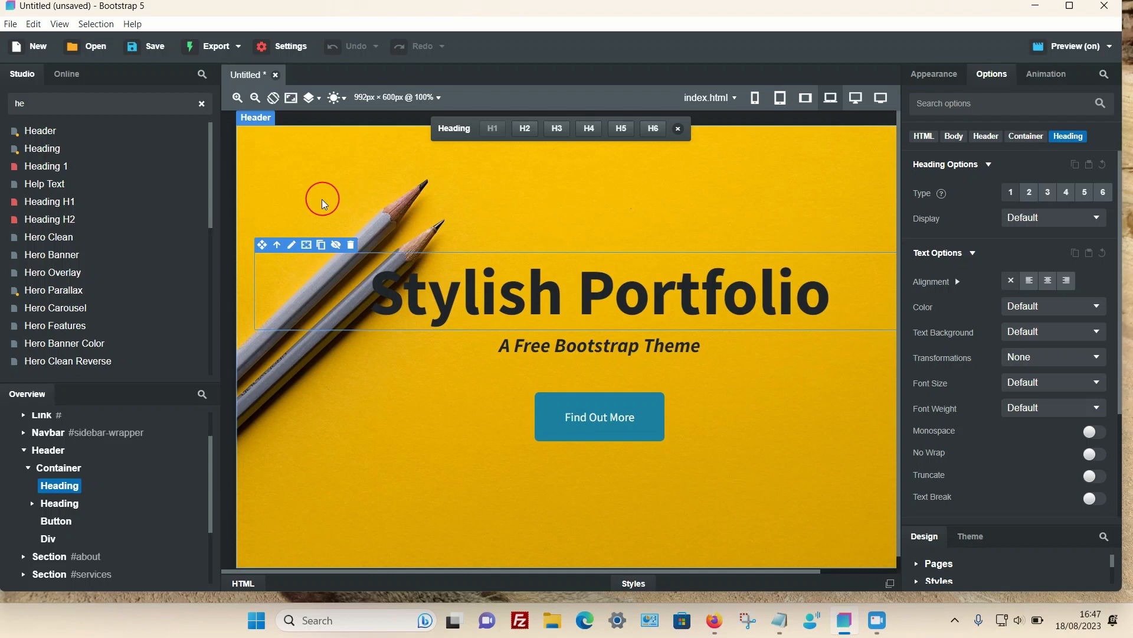
Examine the headings used in the template's about, services and portfolio sections.
scroll(408, 164, down, 5)
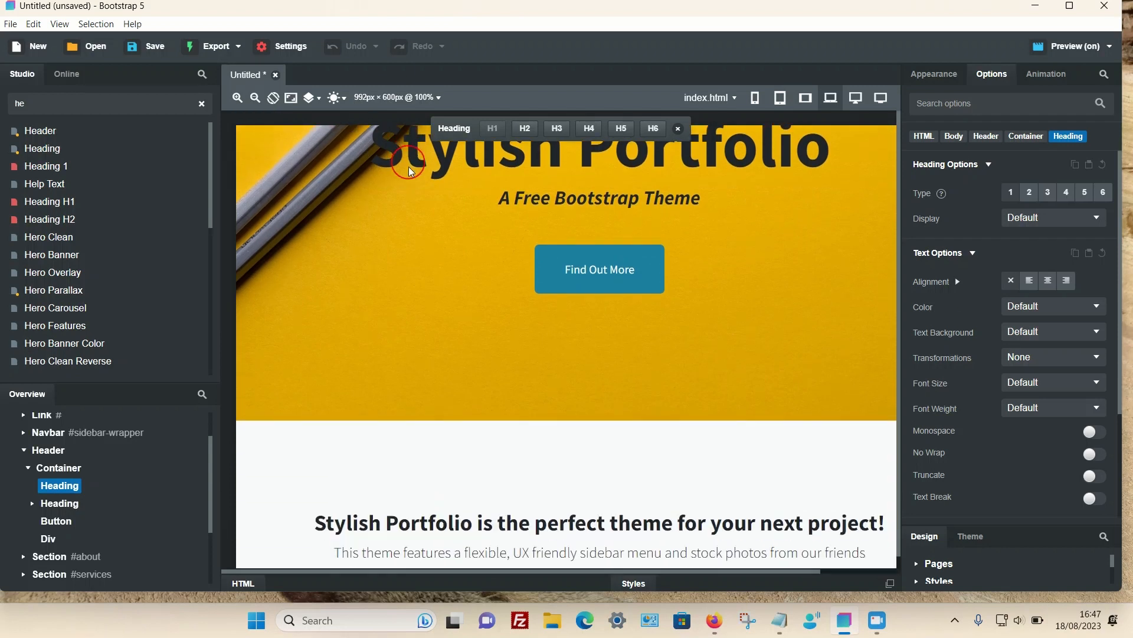
scroll(413, 204, down, 8)
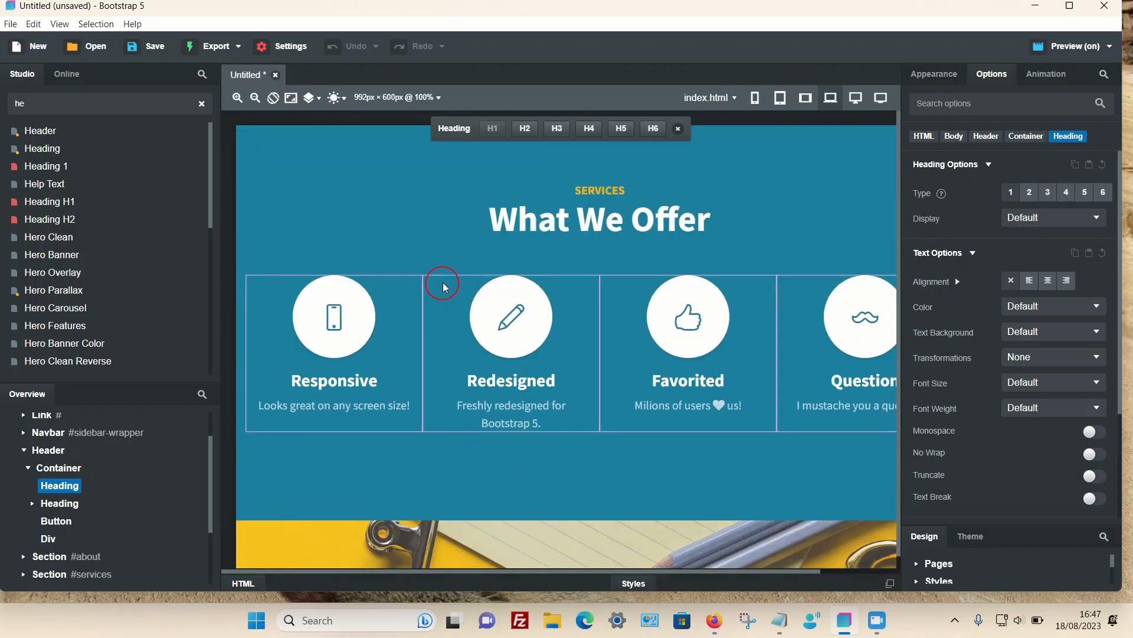
scroll(439, 279, down, 10)
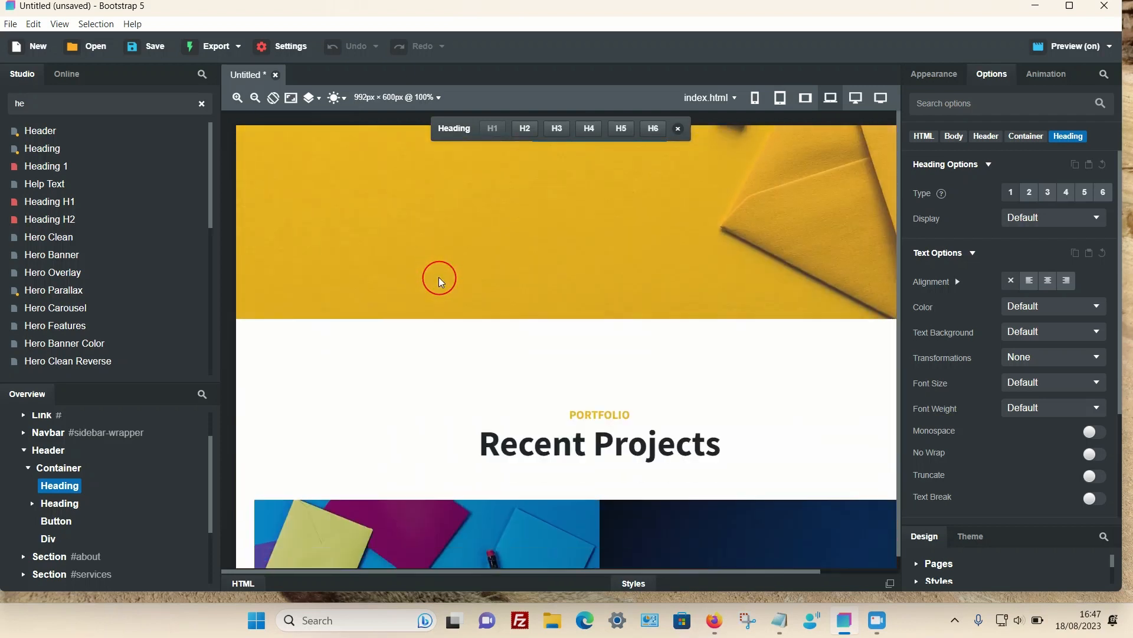
scroll(439, 269, down, 8)
scroll(439, 269, up, 12)
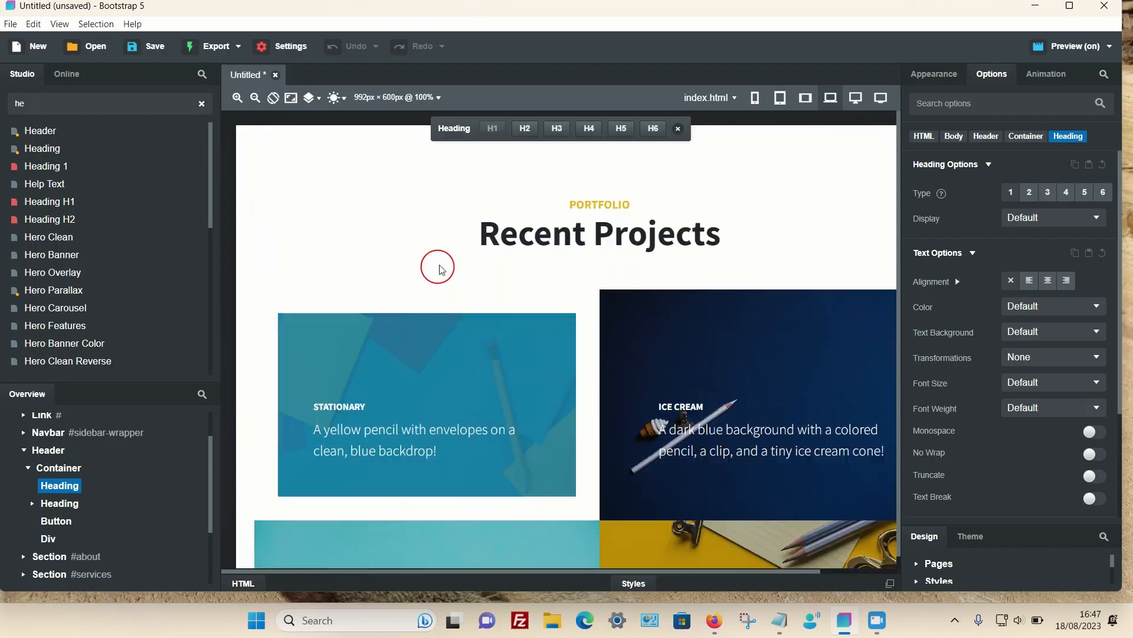
scroll(440, 265, up, 10)
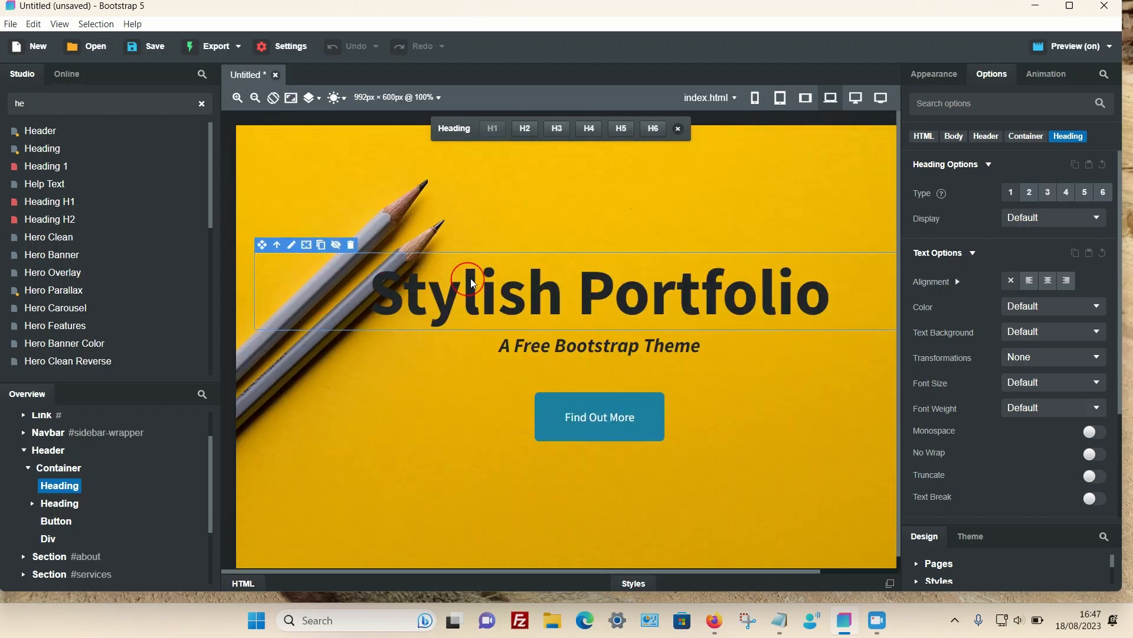
scroll(470, 278, down, 6)
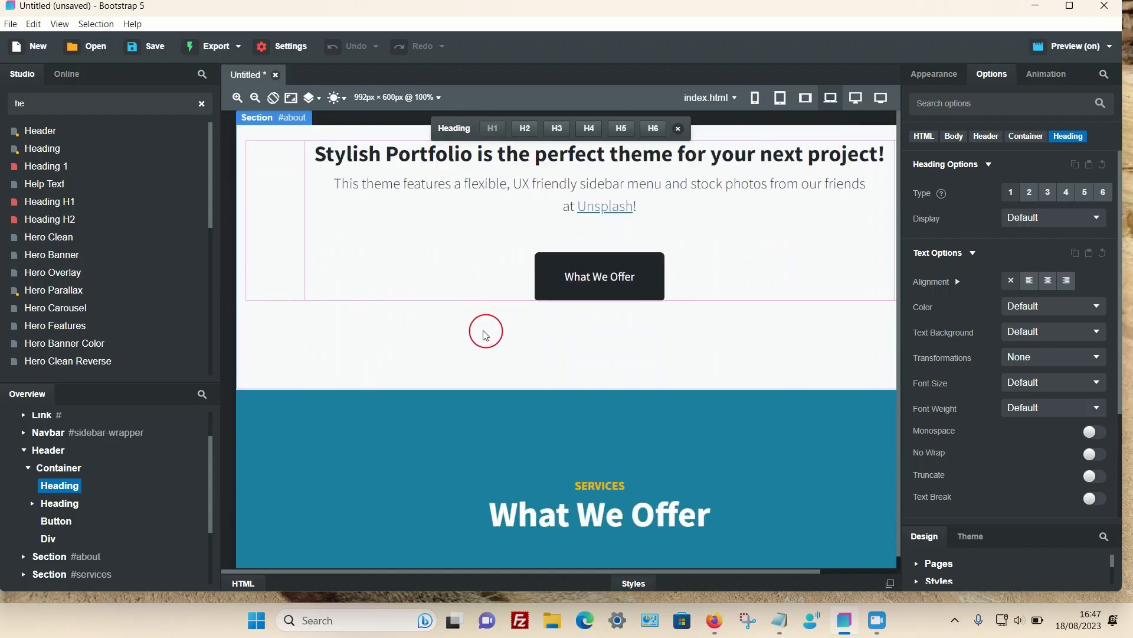
scroll(486, 333, up, 6)
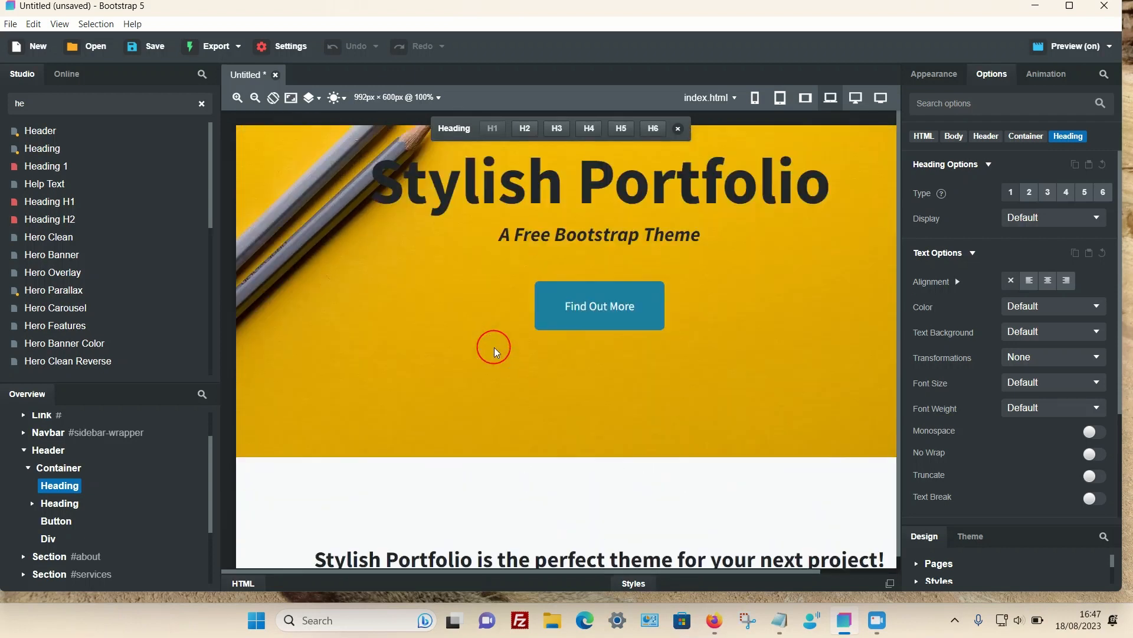
scroll(494, 347, up, 2)
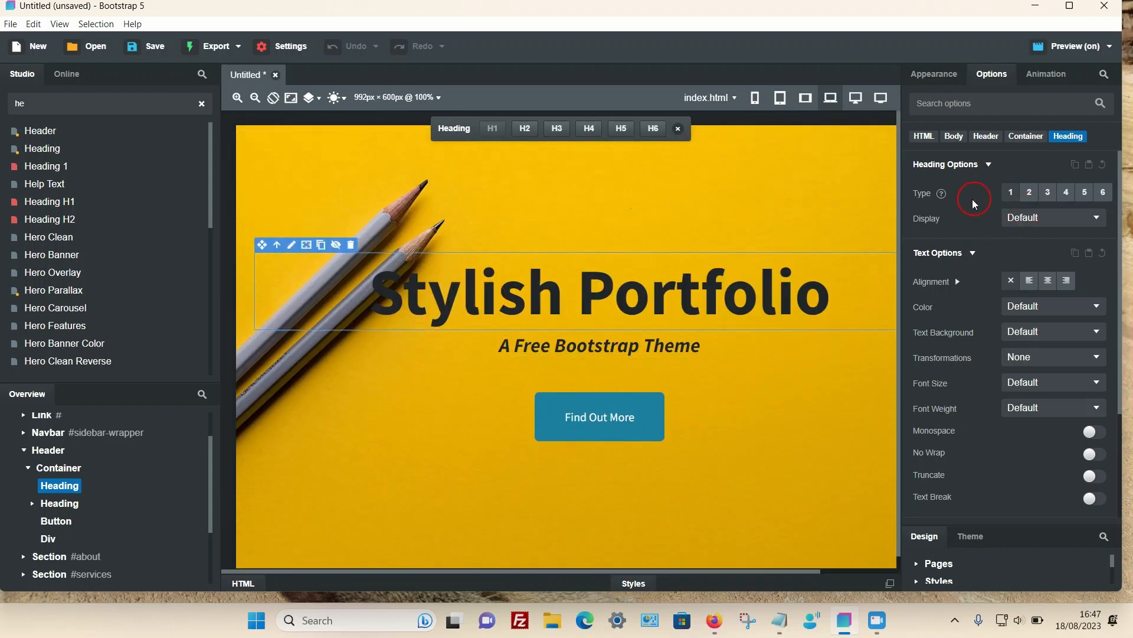
Compare several heading types on the Stylish Portfolio title and set its type to 2.
click(1047, 191)
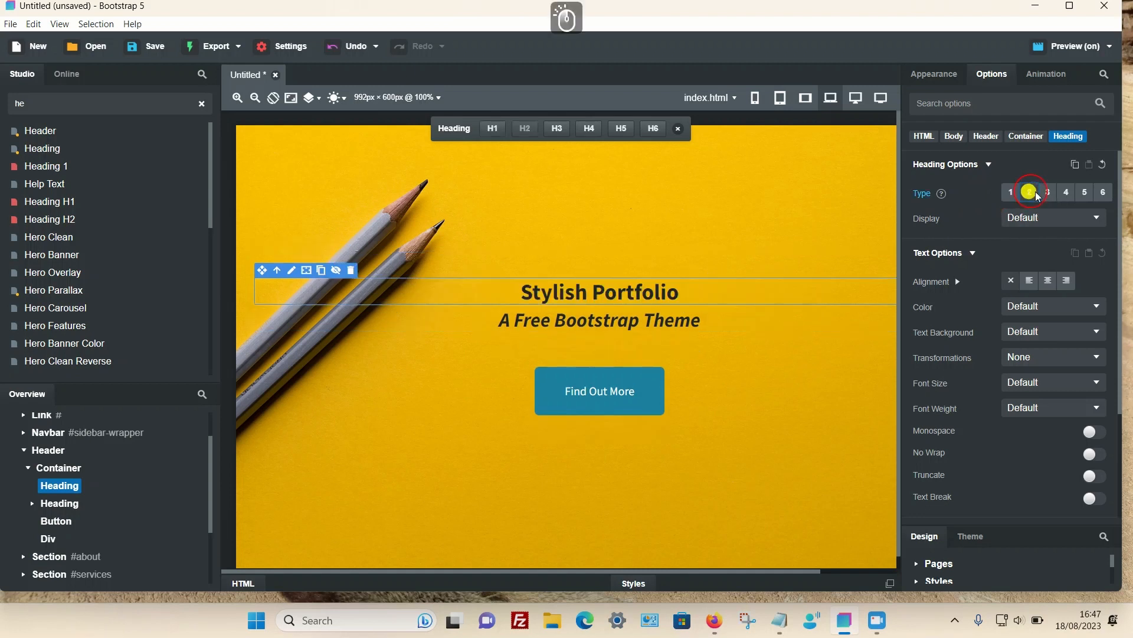
click(1067, 194)
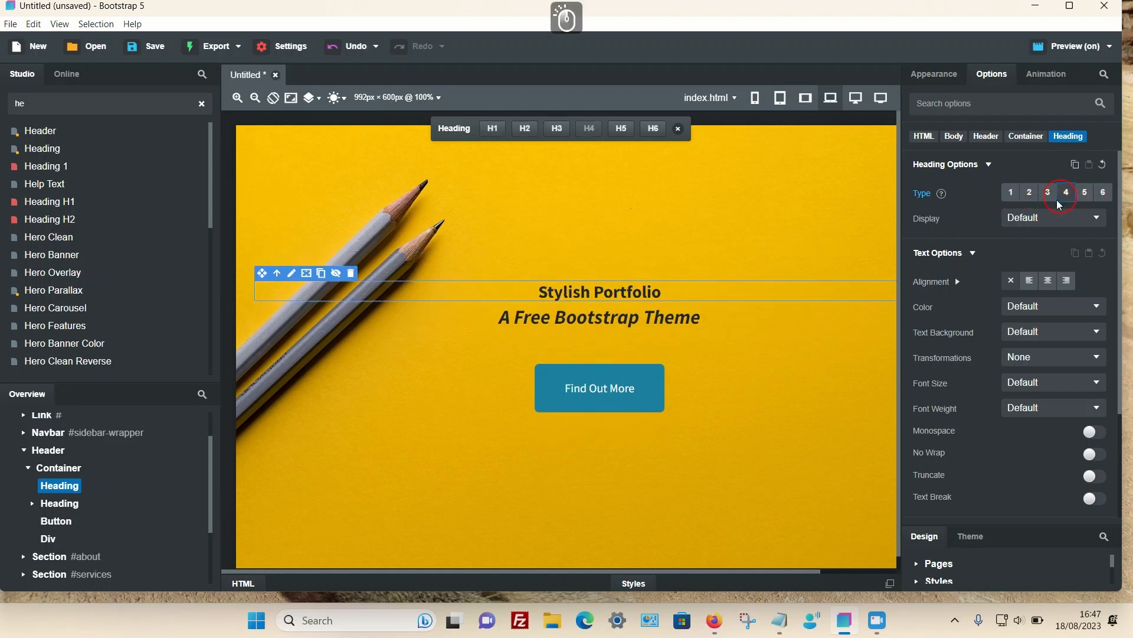
click(1029, 193)
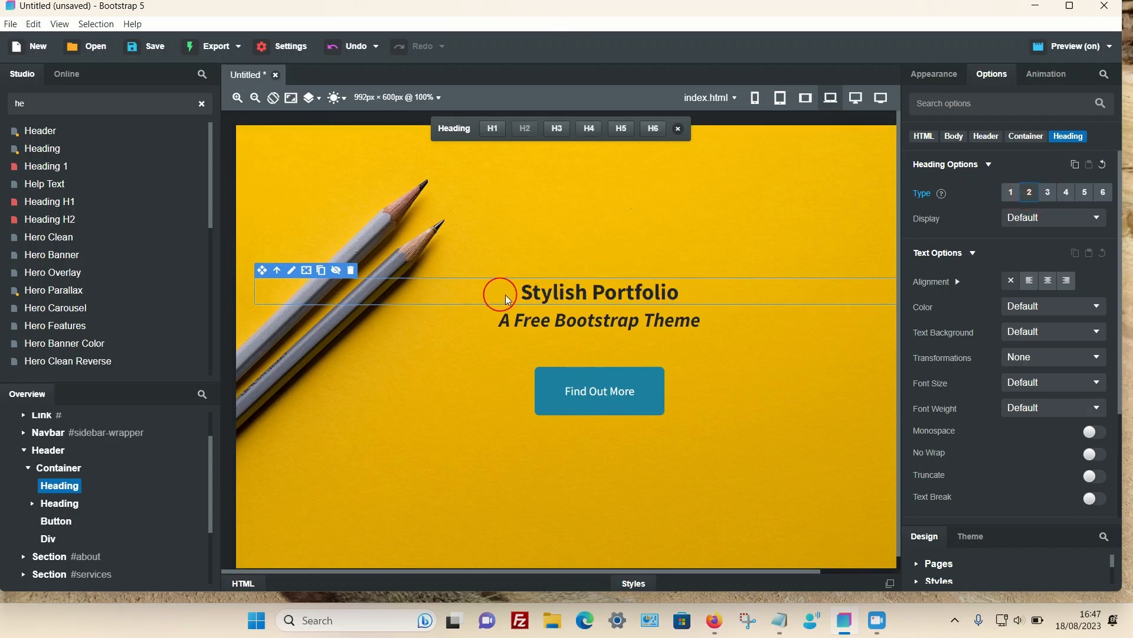
click(1009, 193)
click(1030, 193)
Try Font Size 1, 2 and 5 on the Stylish Portfolio heading, and return the font size option to Default.
click(1035, 382)
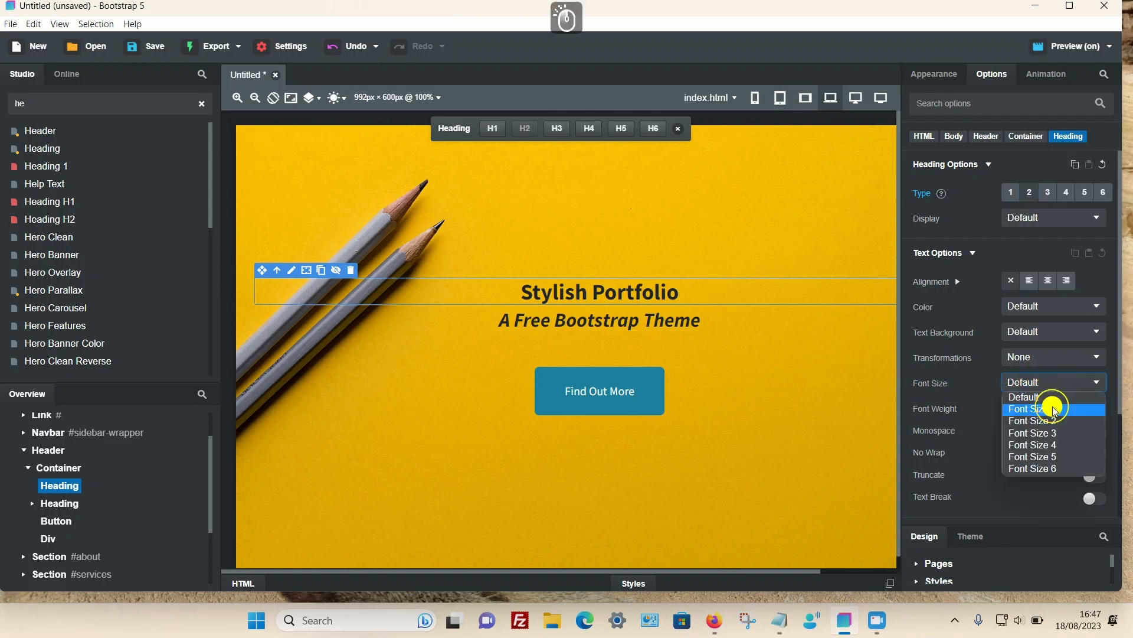
click(1054, 409)
click(1051, 382)
click(1054, 420)
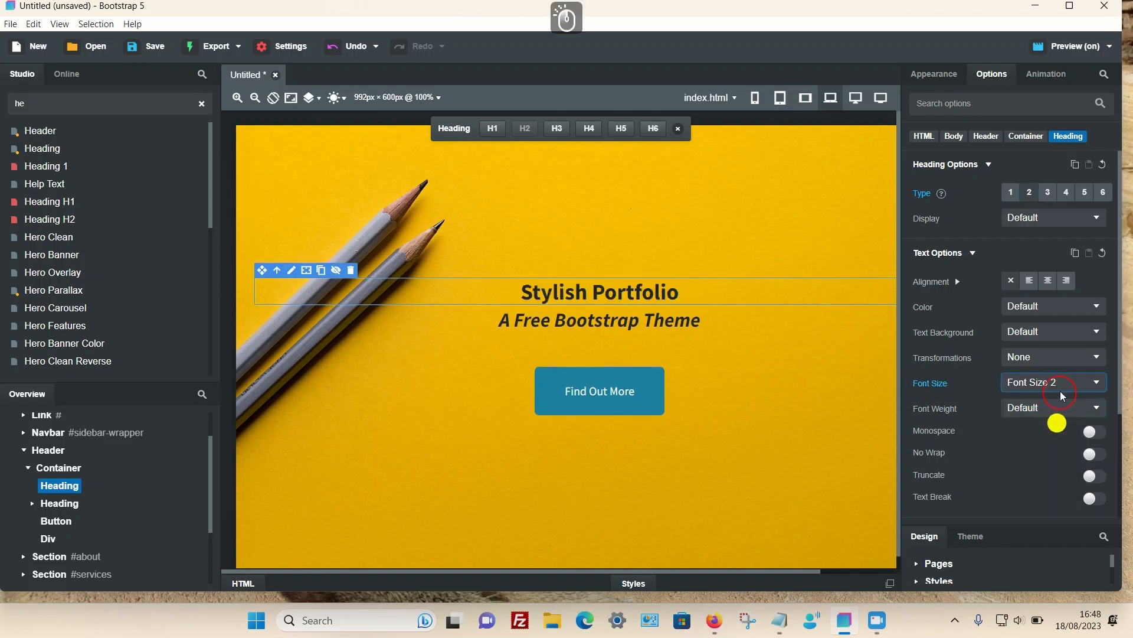
click(1058, 383)
click(1044, 456)
click(1043, 383)
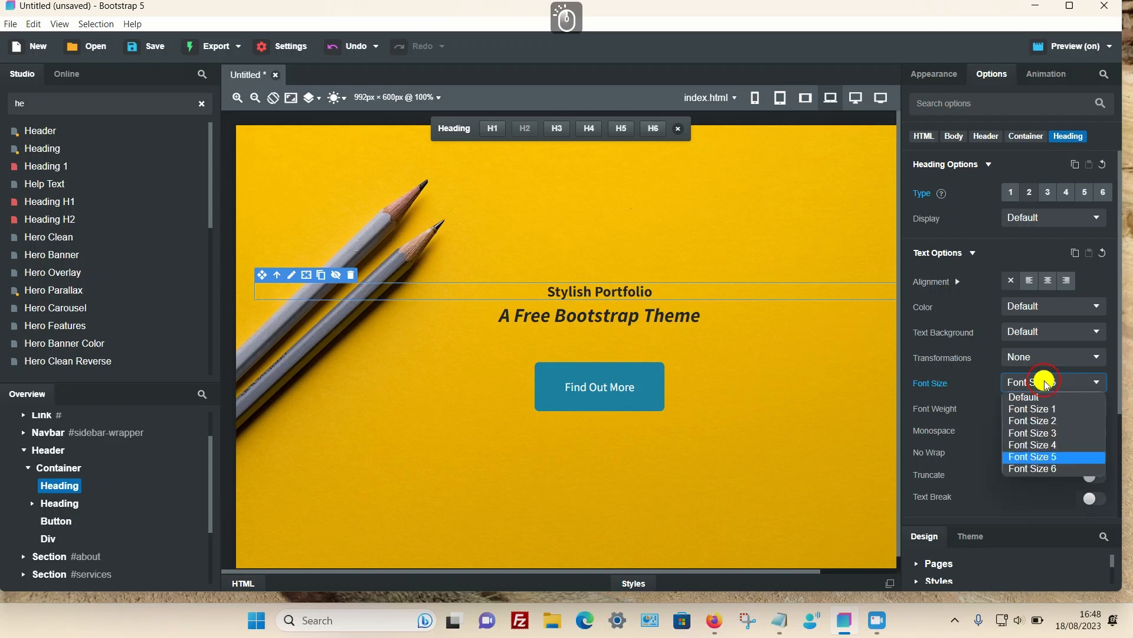
click(1052, 397)
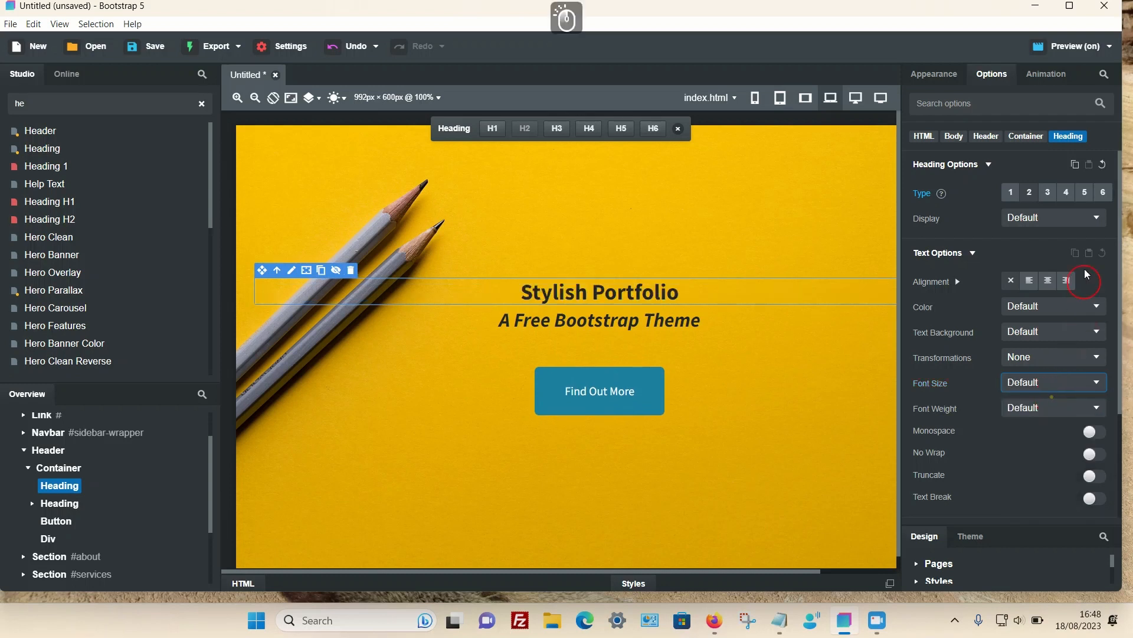
Enlarge the Stylish Portfolio heading through its style attribute to a font size of about 104px.
click(929, 77)
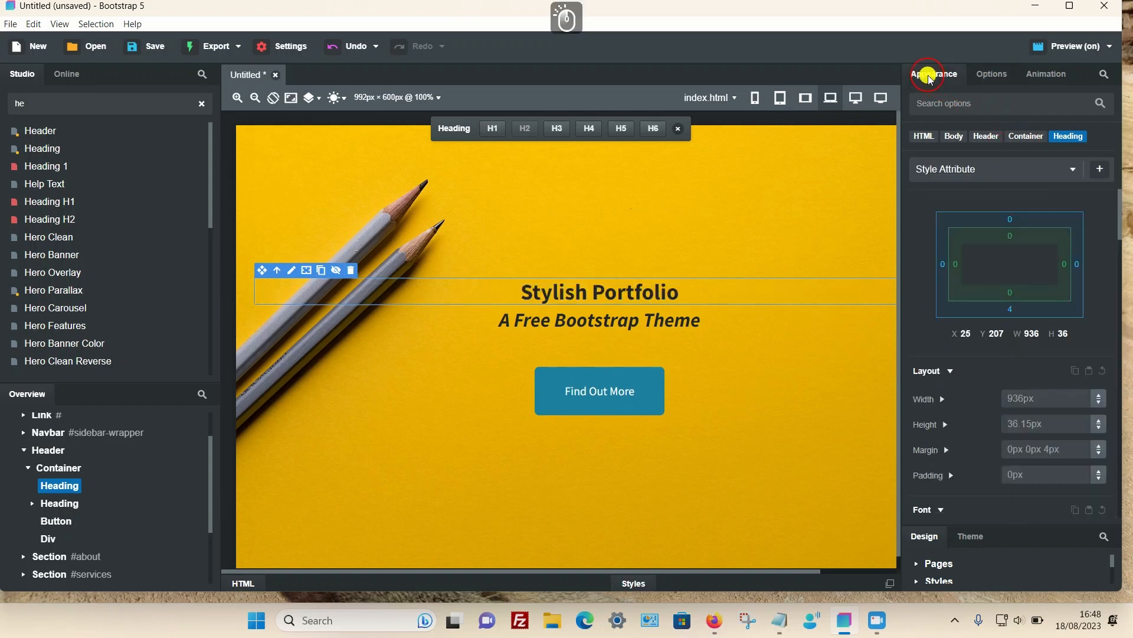
scroll(955, 214, down, 1)
scroll(955, 214, down, 3)
scroll(956, 217, up, 1)
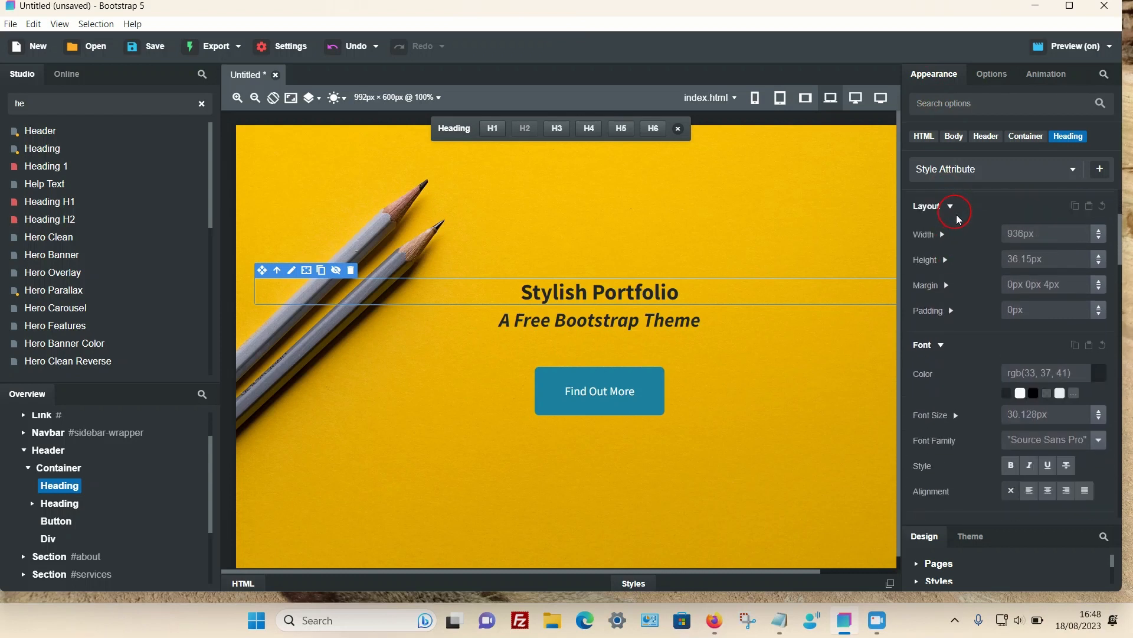
scroll(958, 219, down, 1)
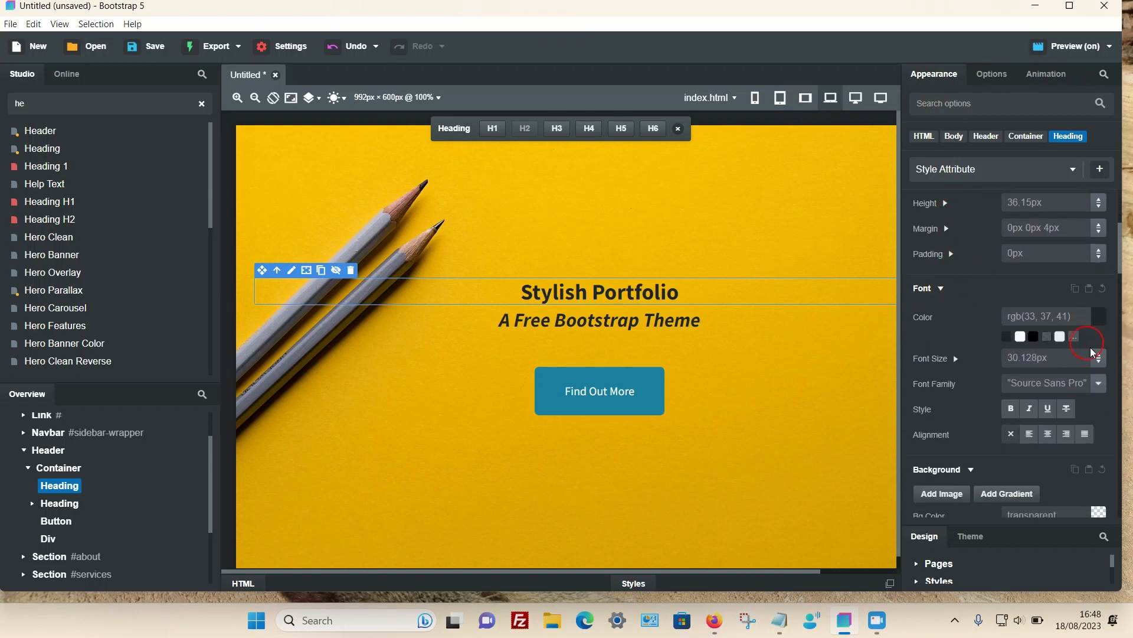
drag(1092, 353, 1092, 223)
drag(1099, 358, 1062, 384)
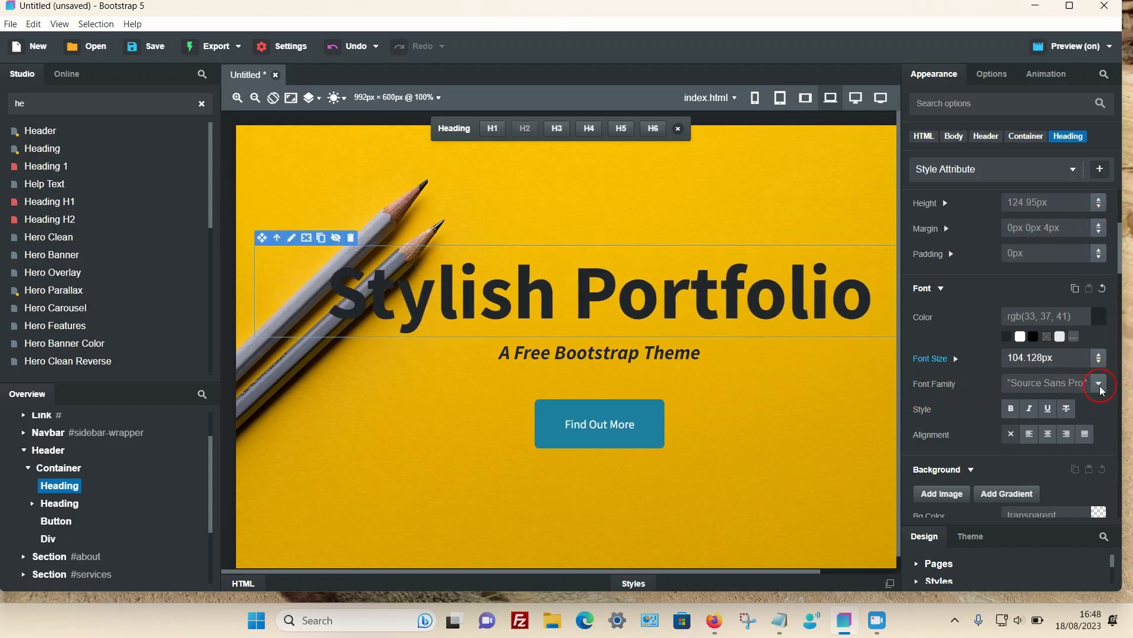
scroll(994, 358, up, 4)
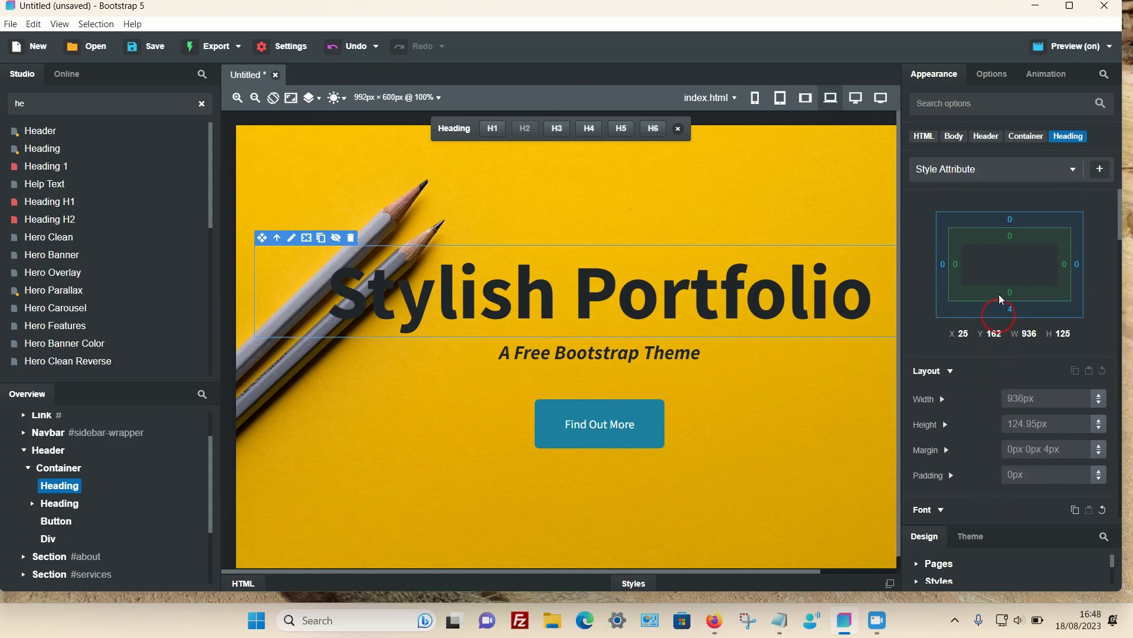
Try the Lowercase transformation on the Stylish Portfolio heading and set it to Uppercase.
click(996, 74)
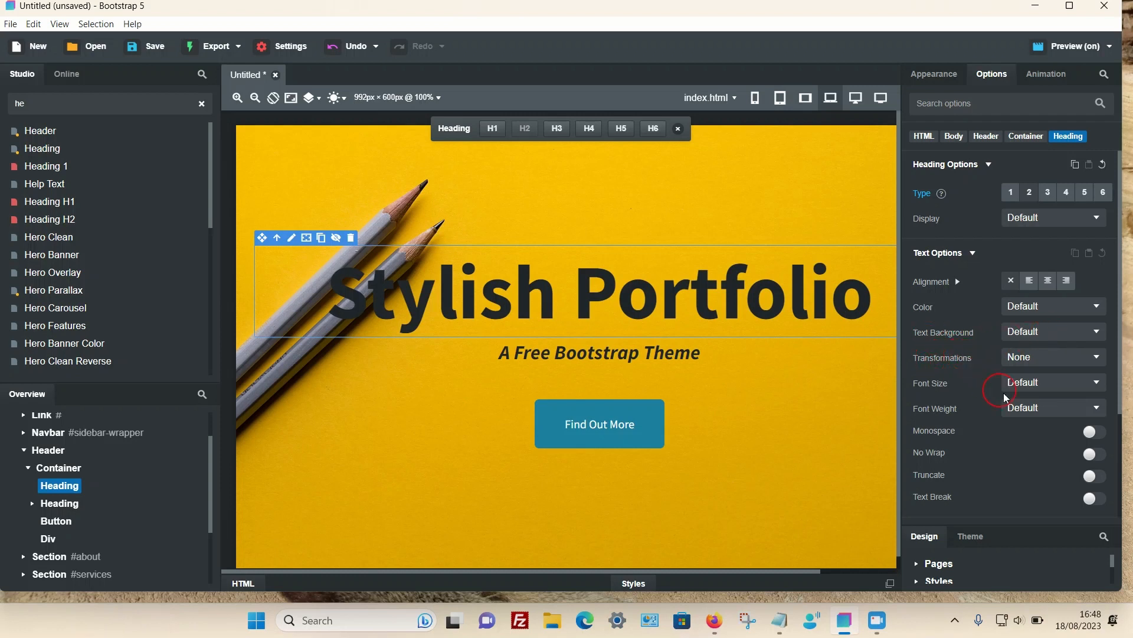
click(1023, 359)
click(1034, 384)
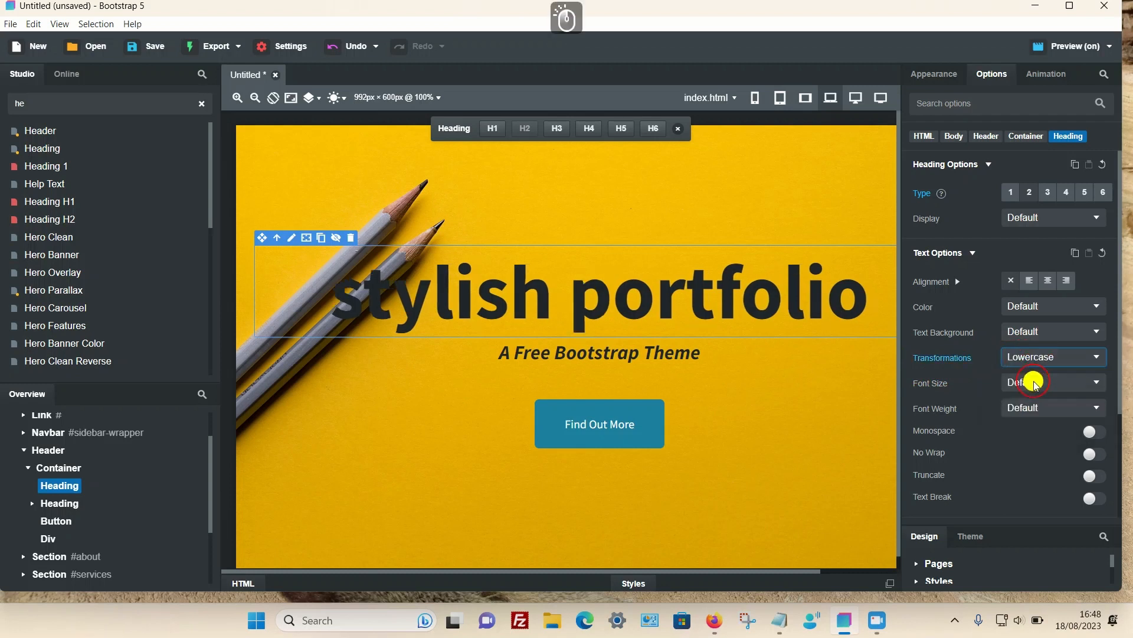
click(1032, 357)
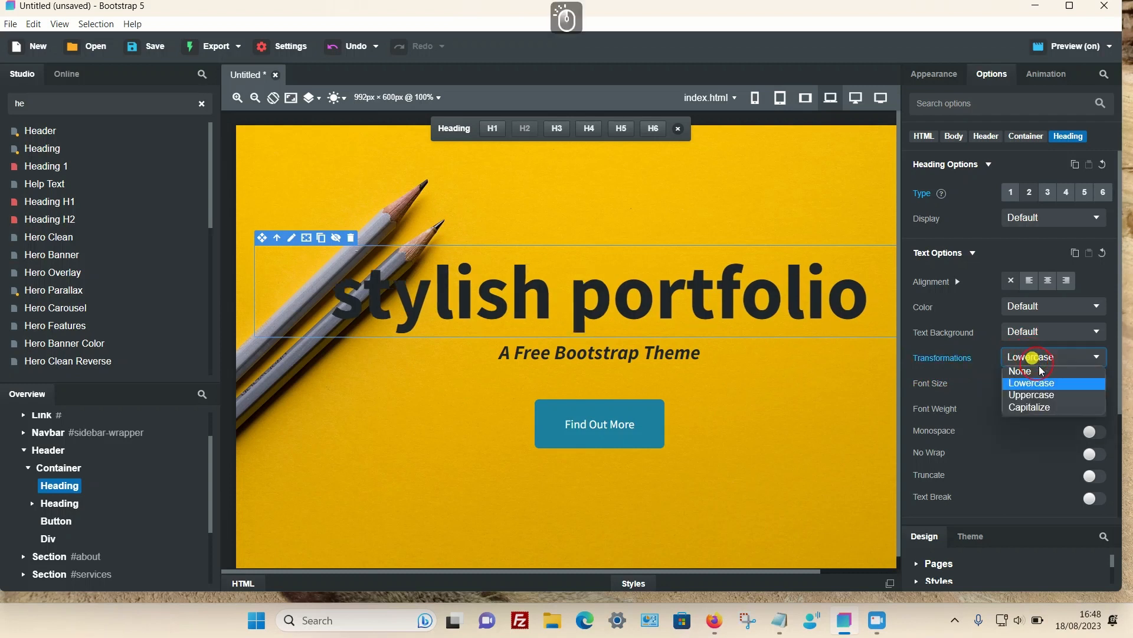
click(1040, 394)
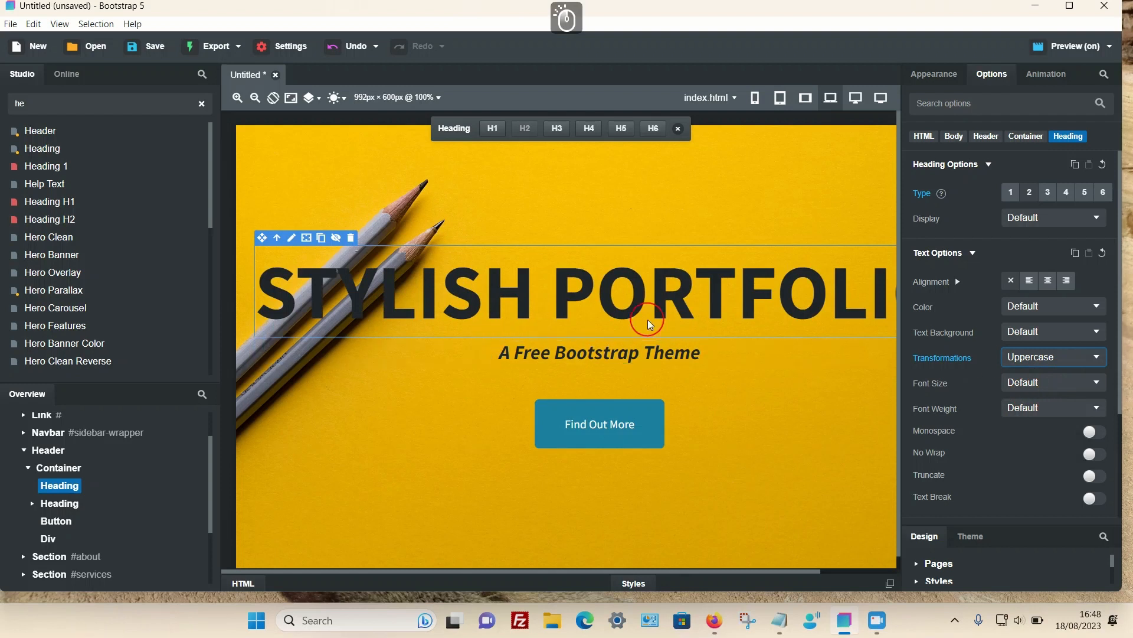
Try the Light font weight on the Stylish Portfolio heading, then set its weight to Bolder and its type to 1.
click(1053, 407)
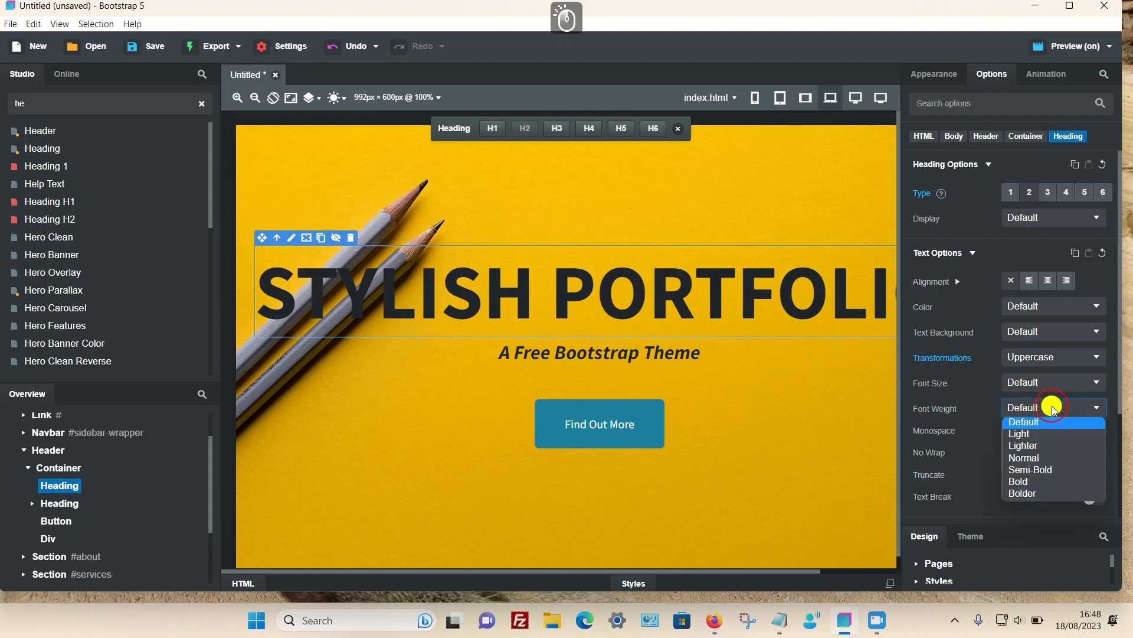
click(1046, 434)
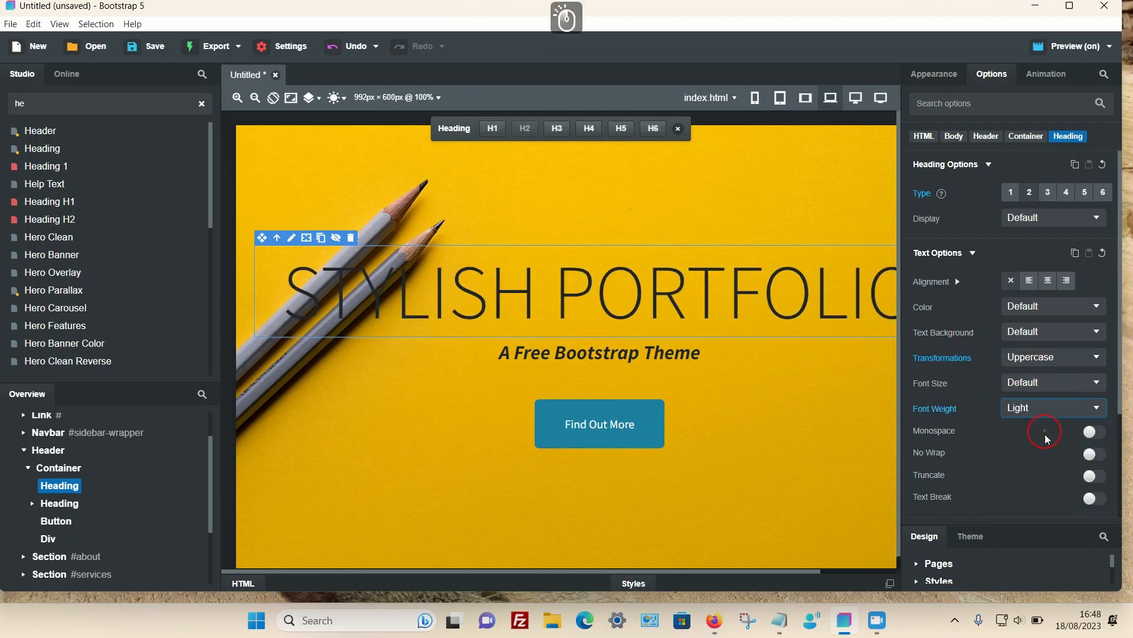
click(1020, 408)
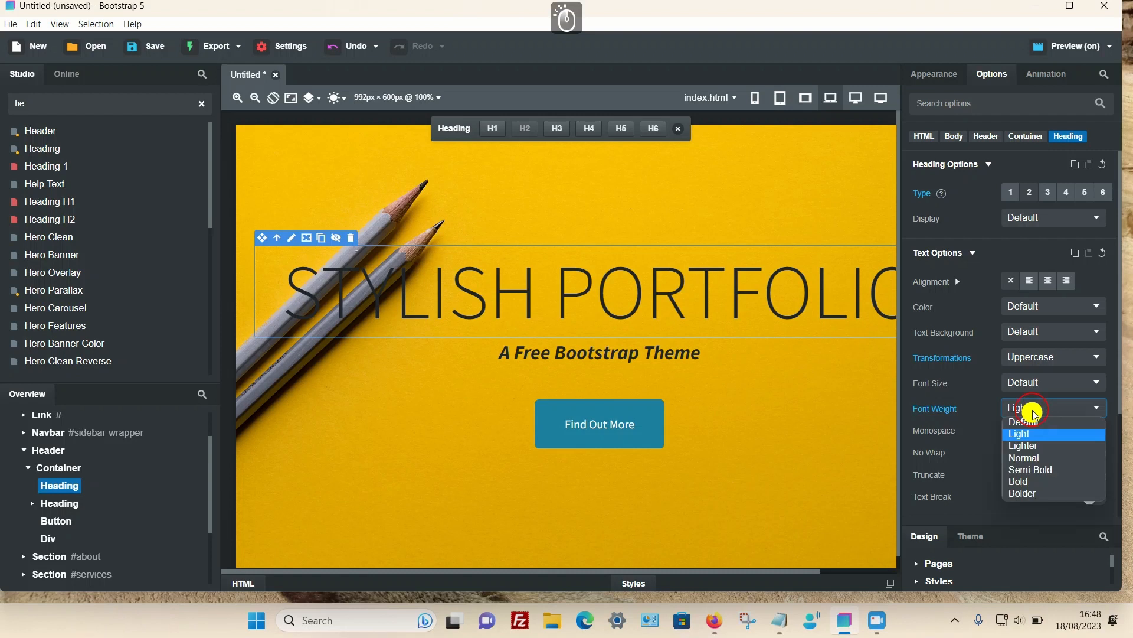
click(1026, 493)
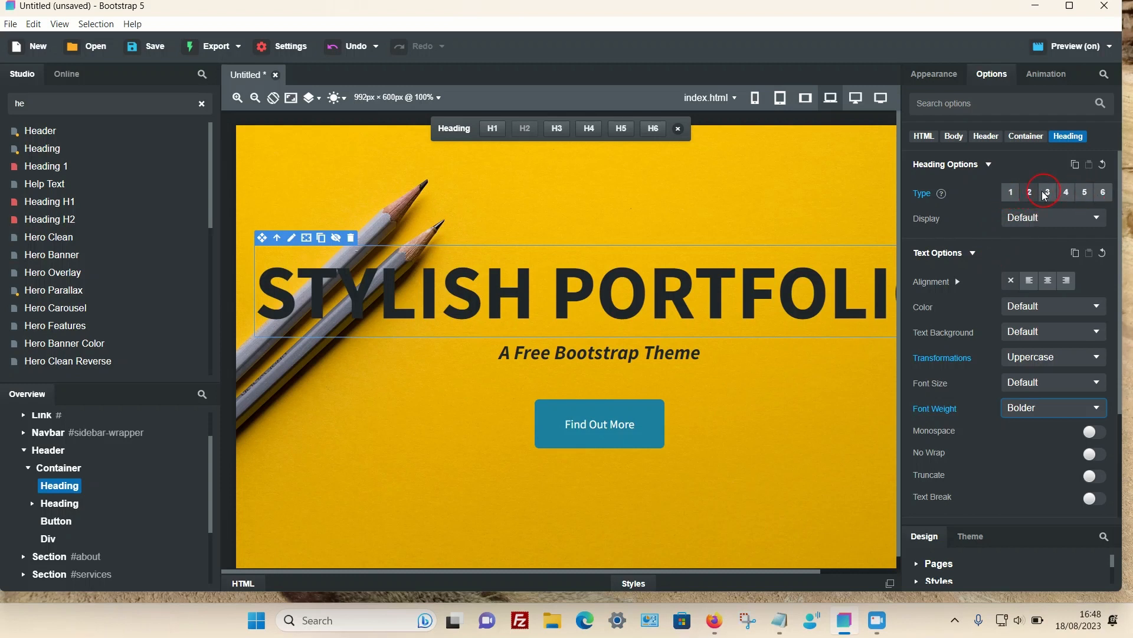
click(1008, 193)
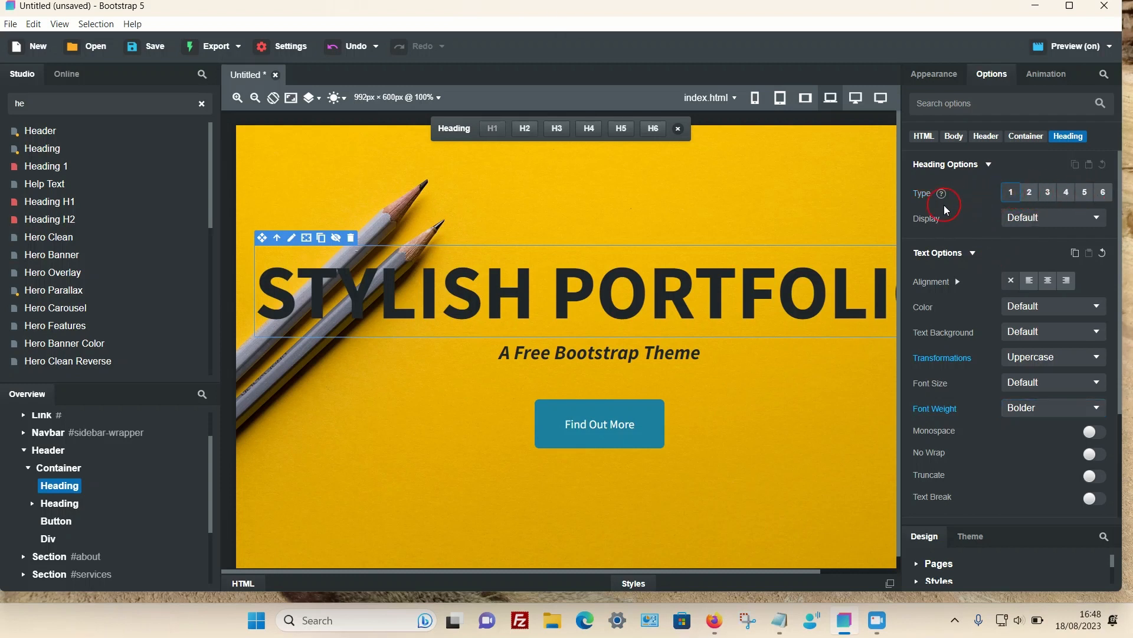
Search the components for "he" and add a Heading component at the start of the about section, above its existing heading.
scroll(537, 270, down, 1)
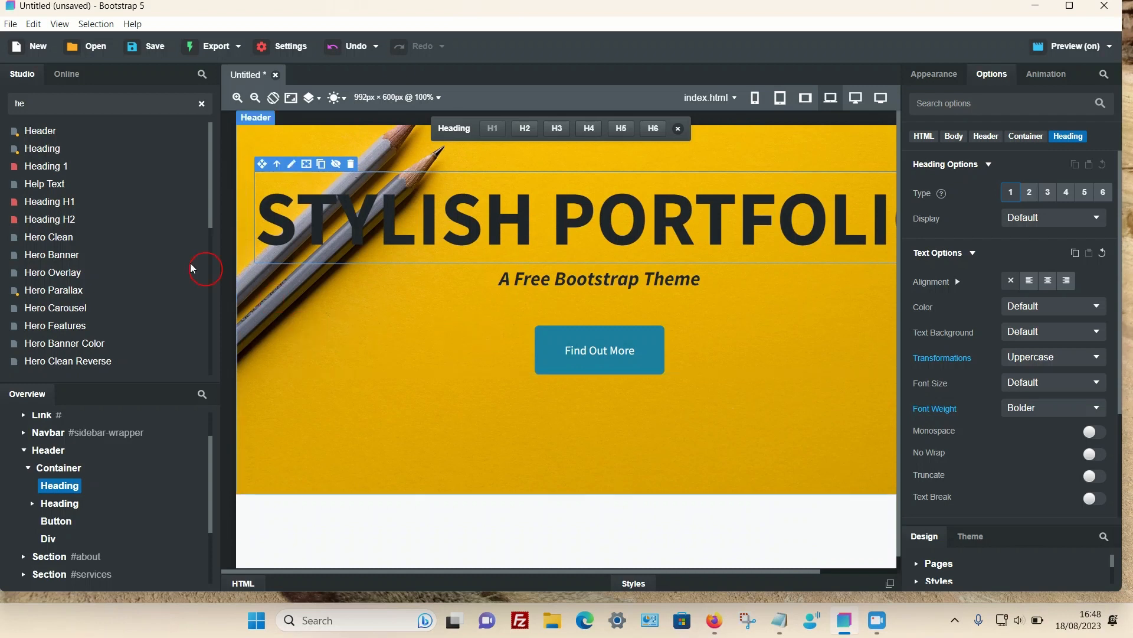
click(202, 103)
click(31, 102)
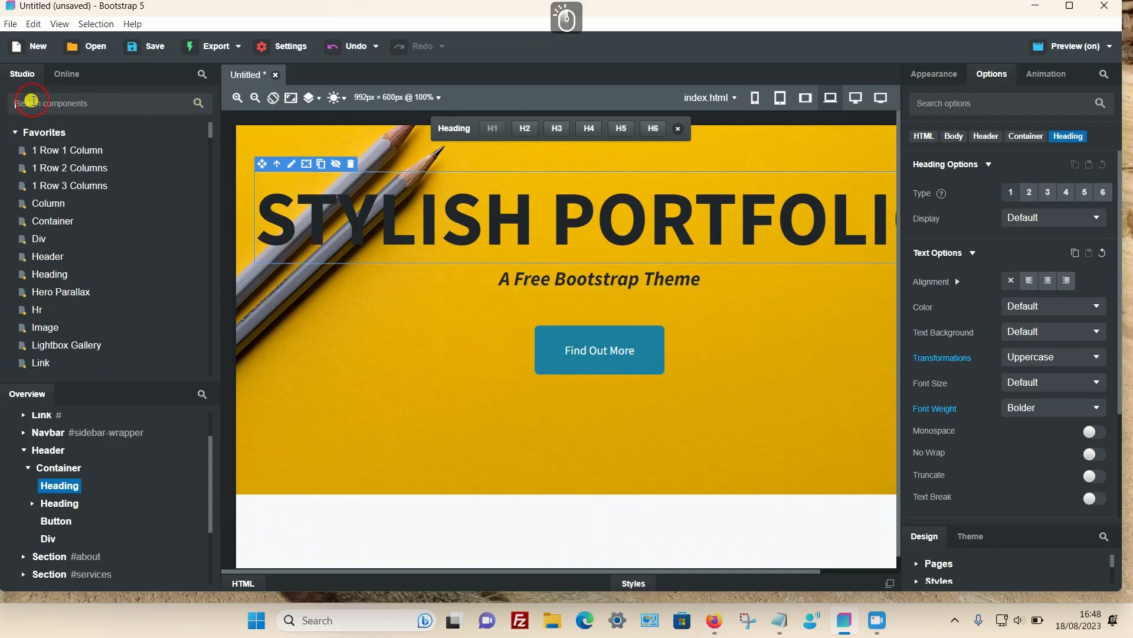
text(he)
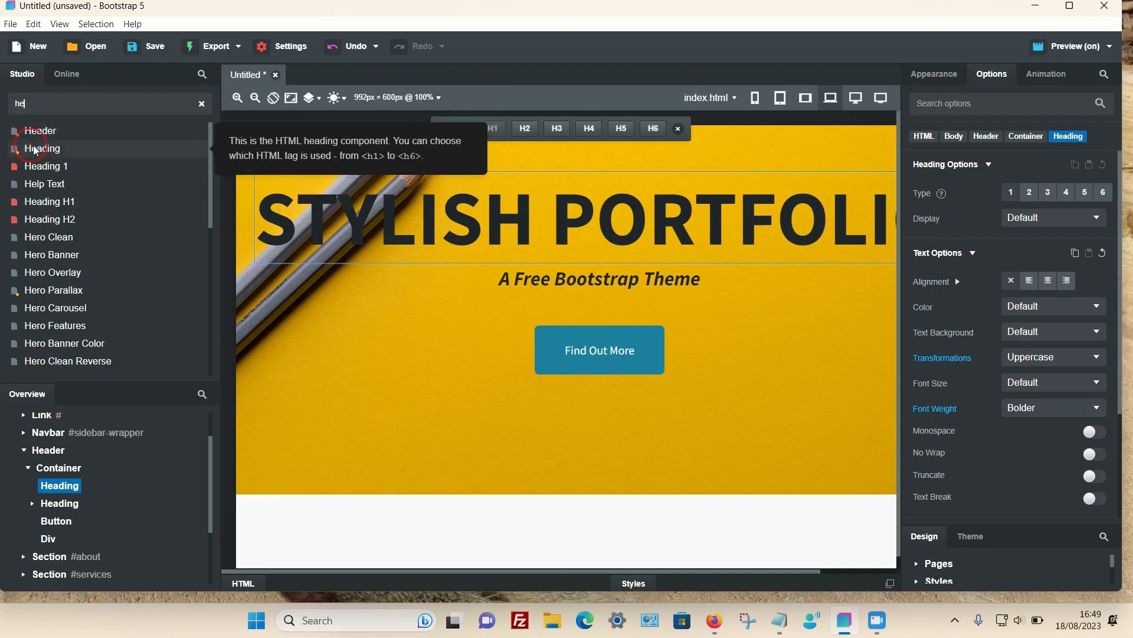
drag(35, 150, 503, 416)
drag(41, 147, 575, 260)
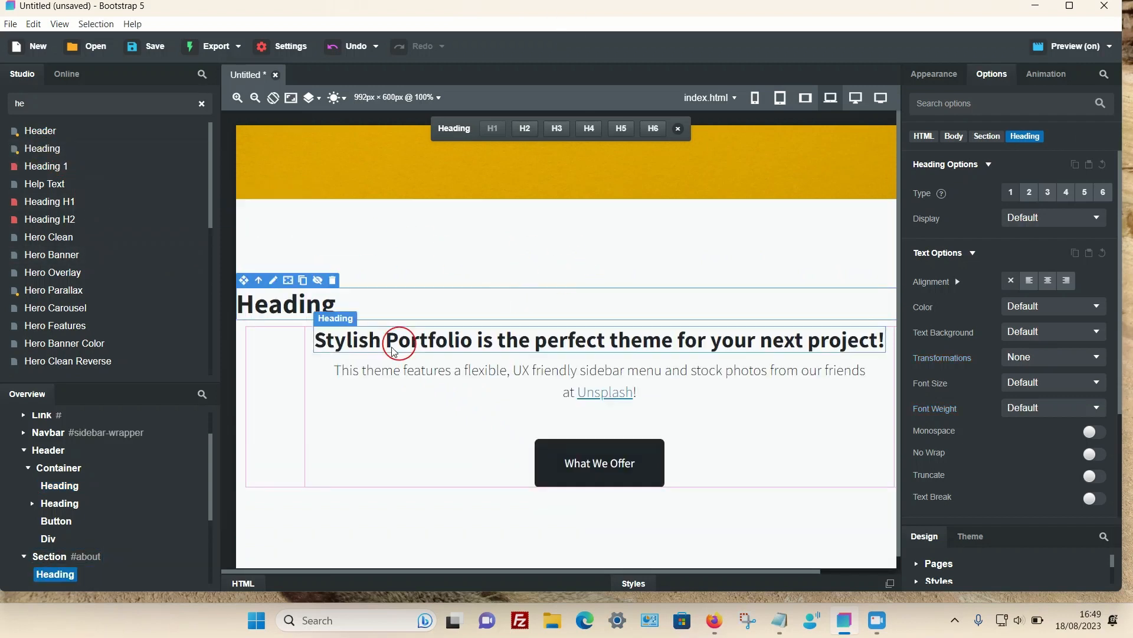
Centre the new heading in the about section and set its type to 2.
click(1051, 281)
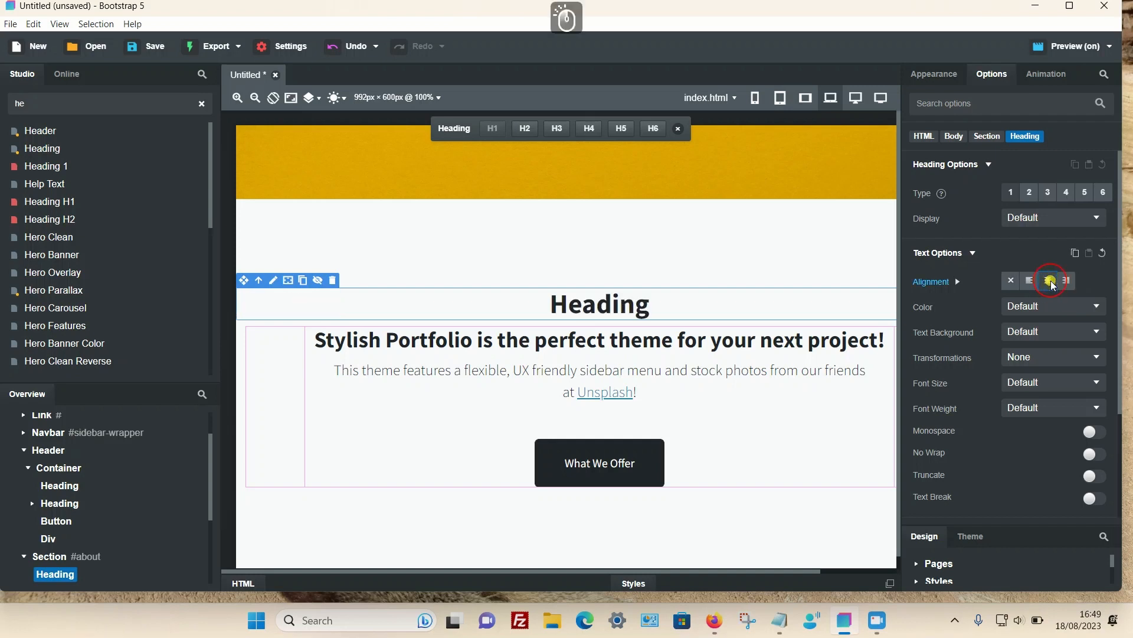
click(1036, 191)
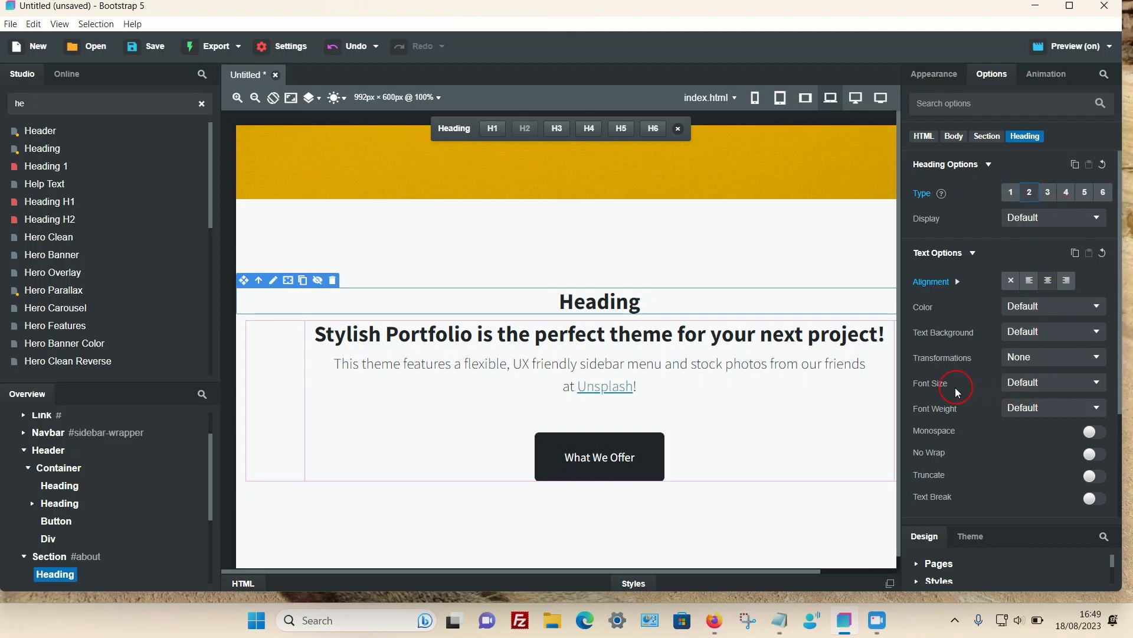
Enlarge the new about-section heading through its style attribute to a font size of about 104px.
click(934, 81)
scroll(1012, 341, down, 3)
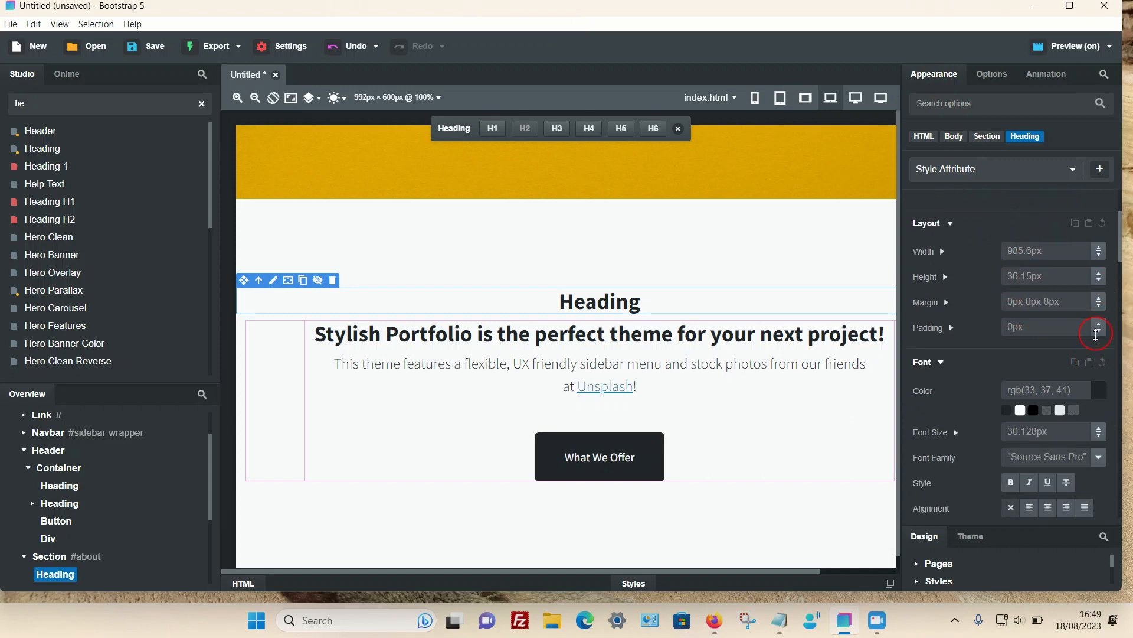
scroll(1060, 349, up, 3)
scroll(1060, 349, down, 4)
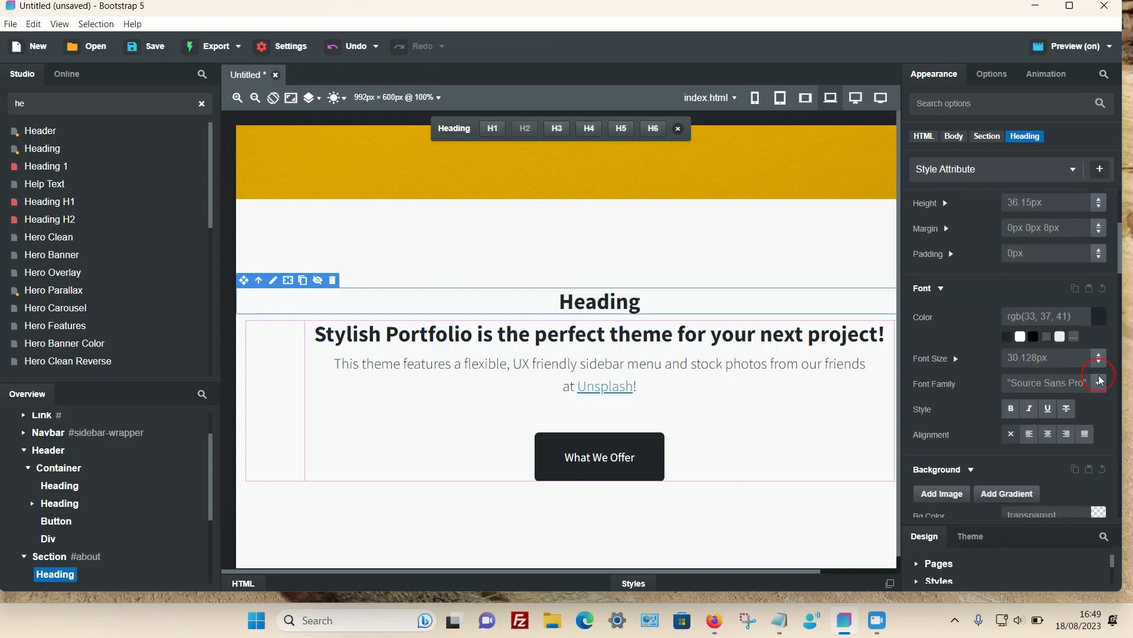
drag(1097, 356, 1109, 246)
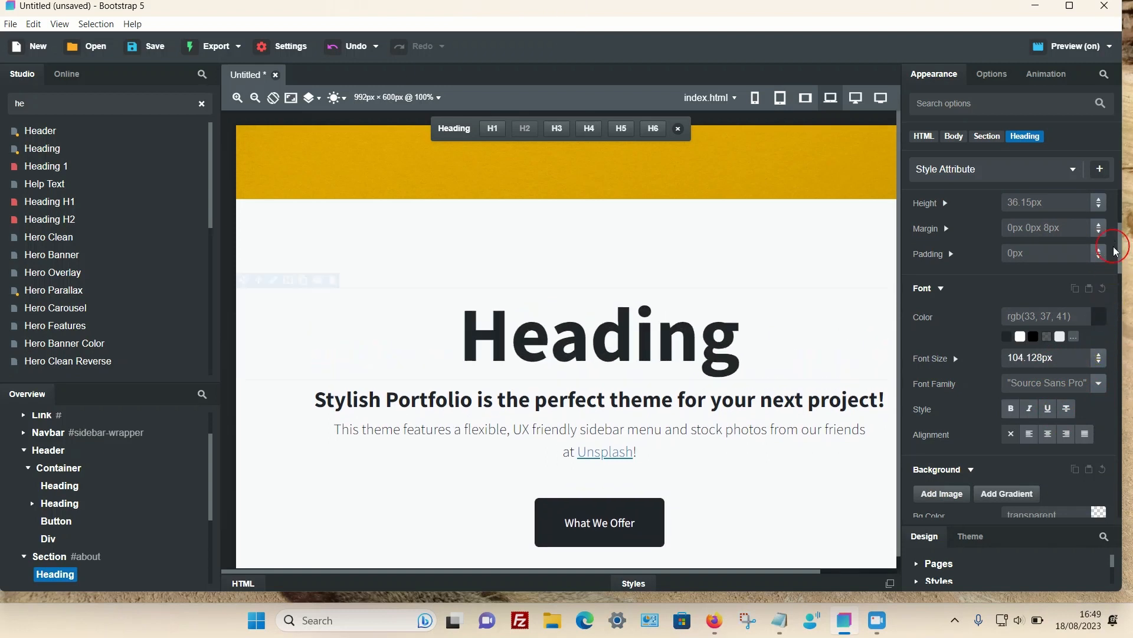
Set the new about-section heading's transformation to Uppercase and its font weight to Light.
click(991, 76)
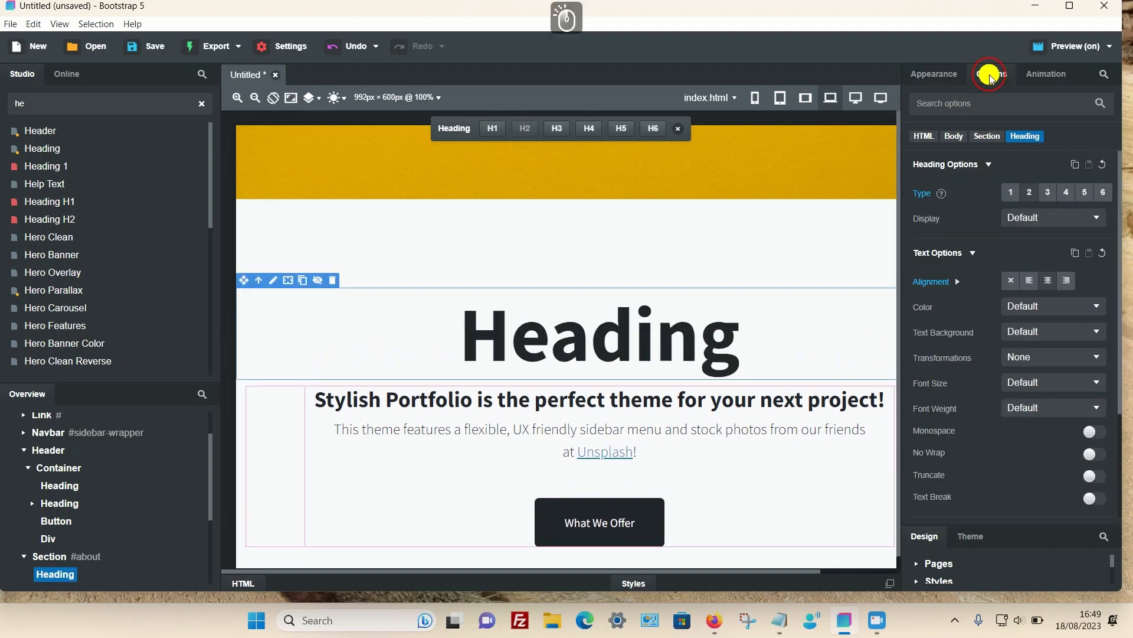
click(1037, 357)
click(1052, 395)
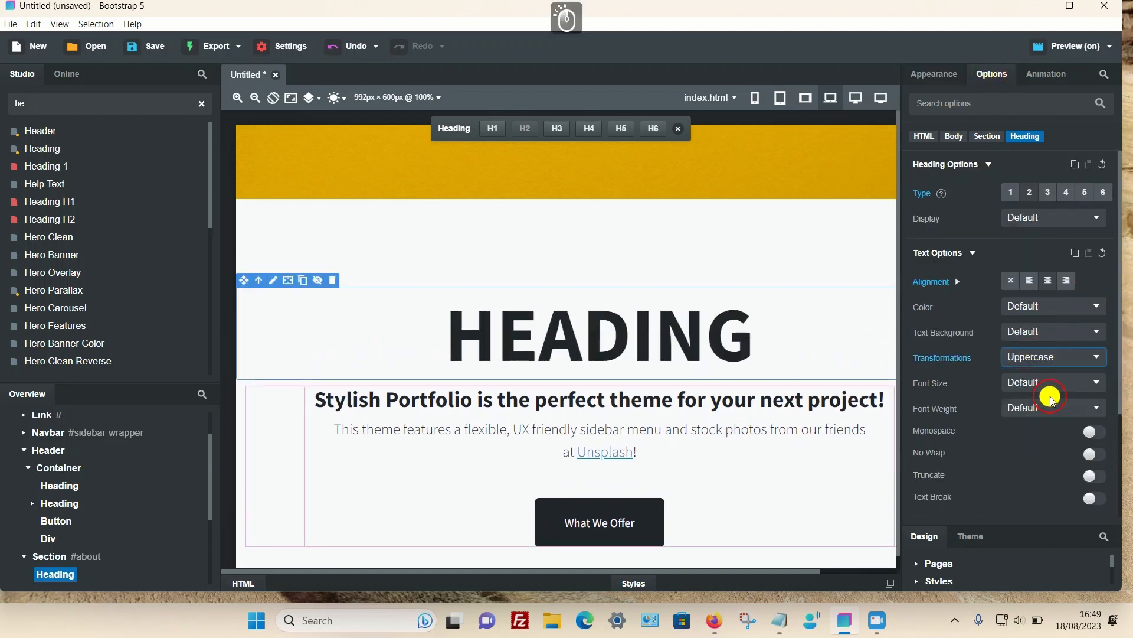
click(1050, 403)
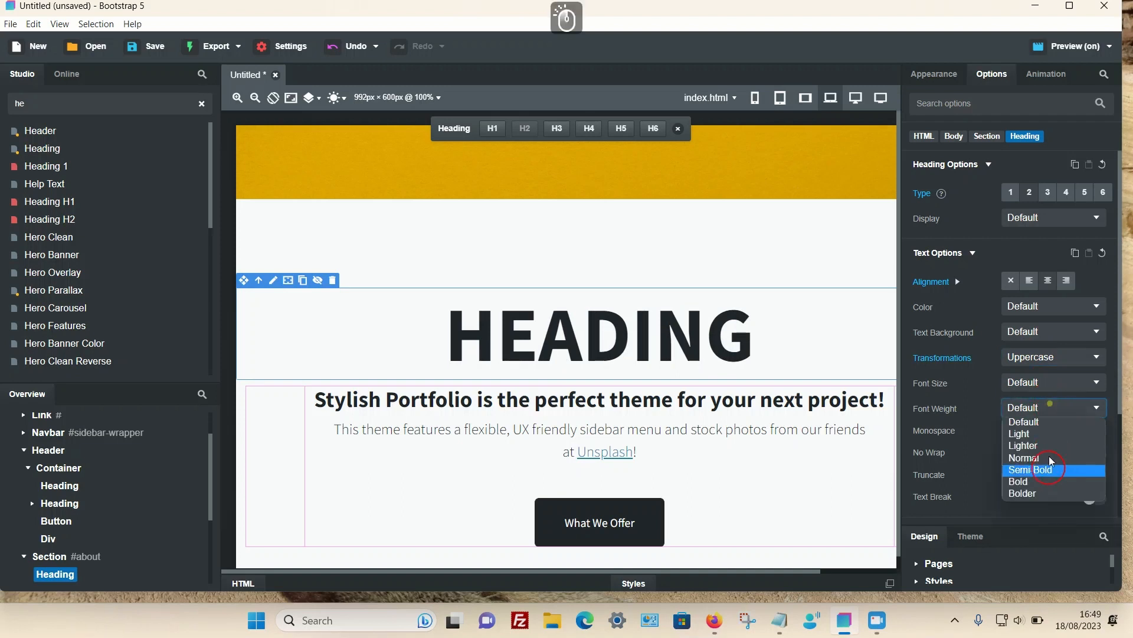
click(1043, 434)
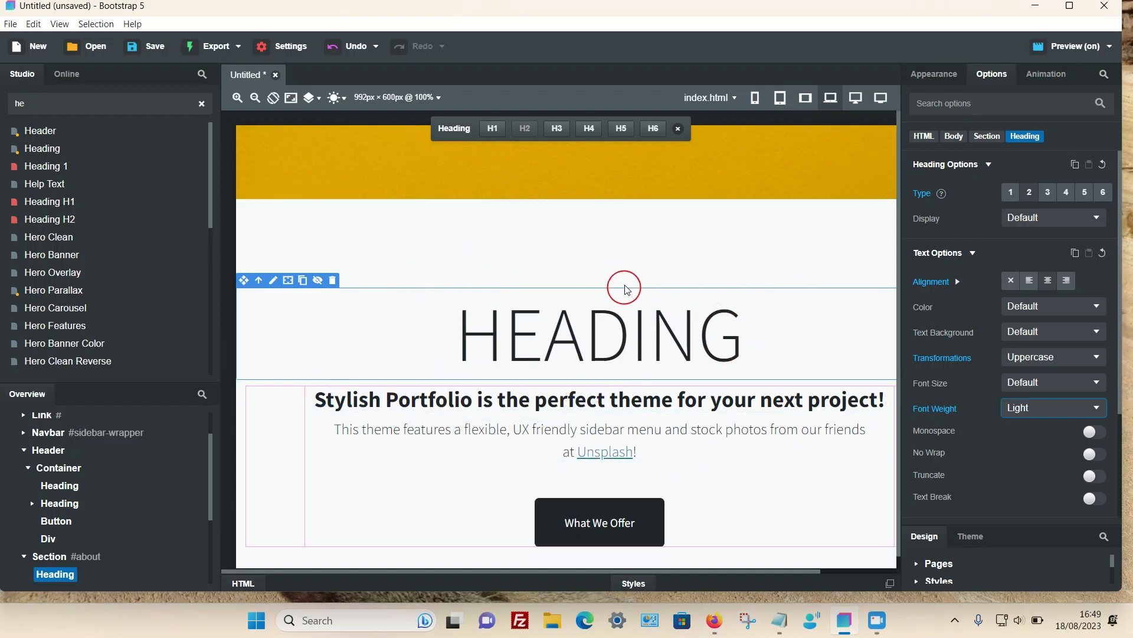
scroll(536, 283, down, 1)
scroll(534, 286, down, 5)
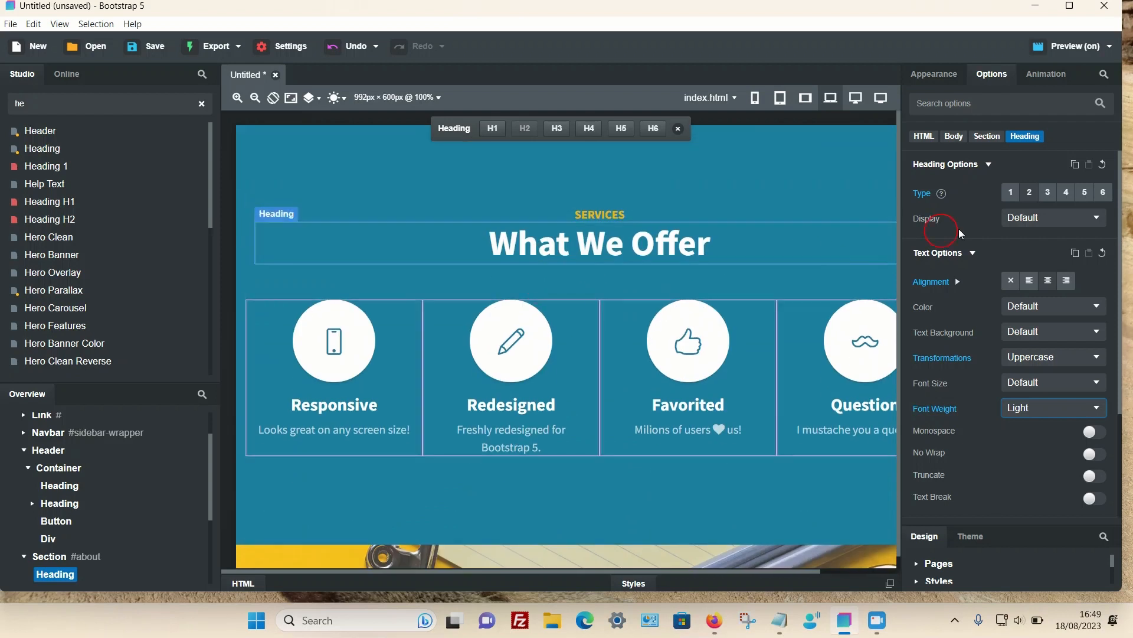
scroll(614, 326, down, 3)
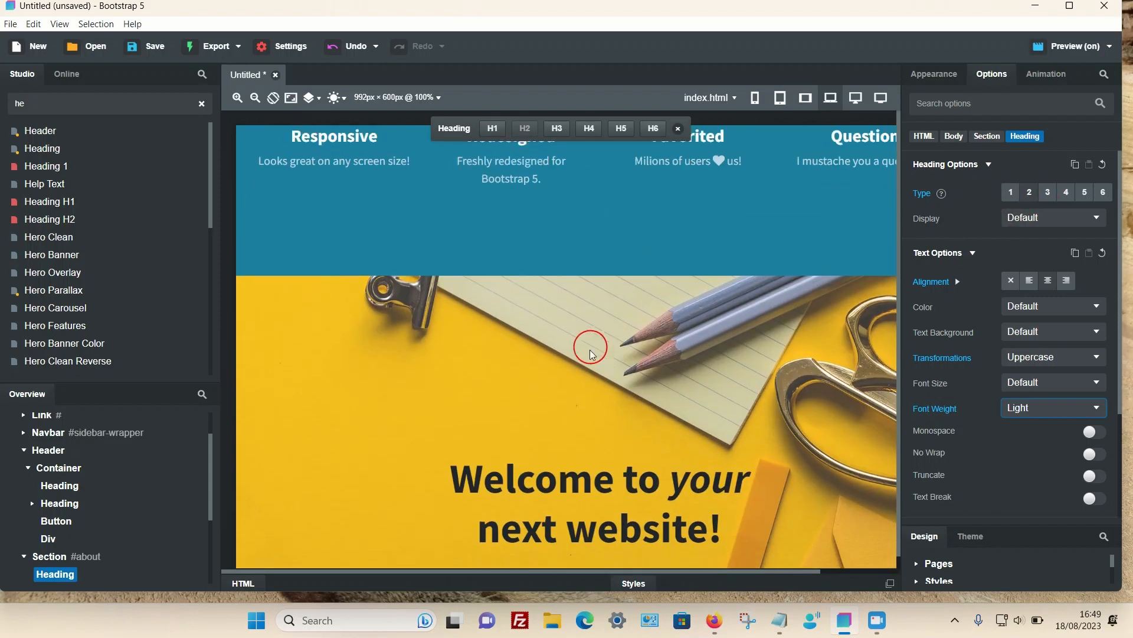
scroll(590, 349, up, 3)
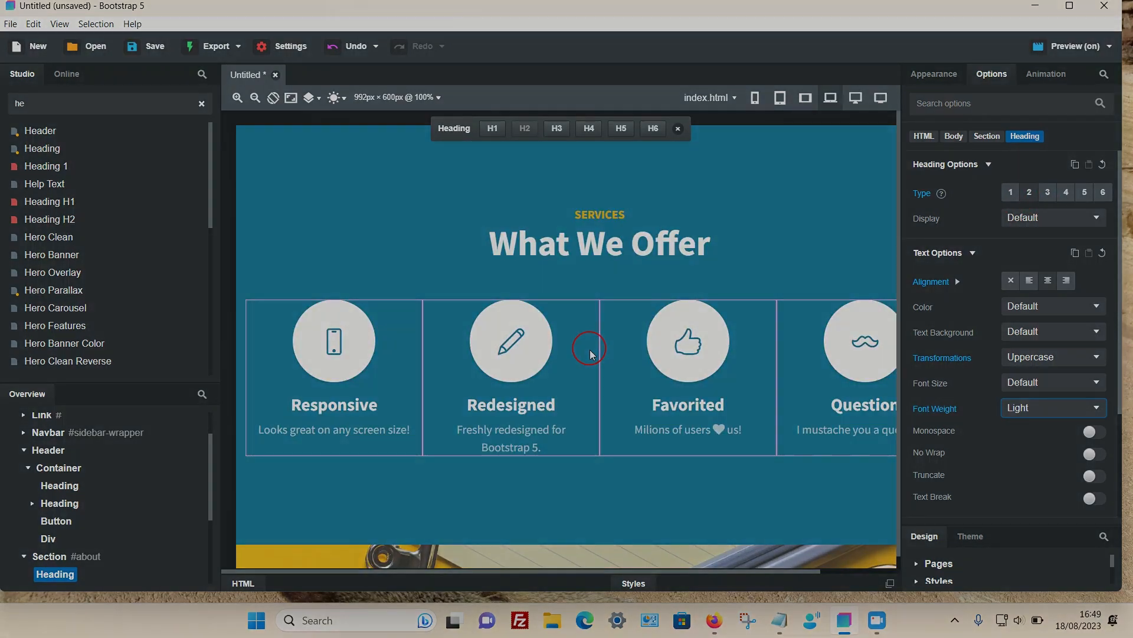